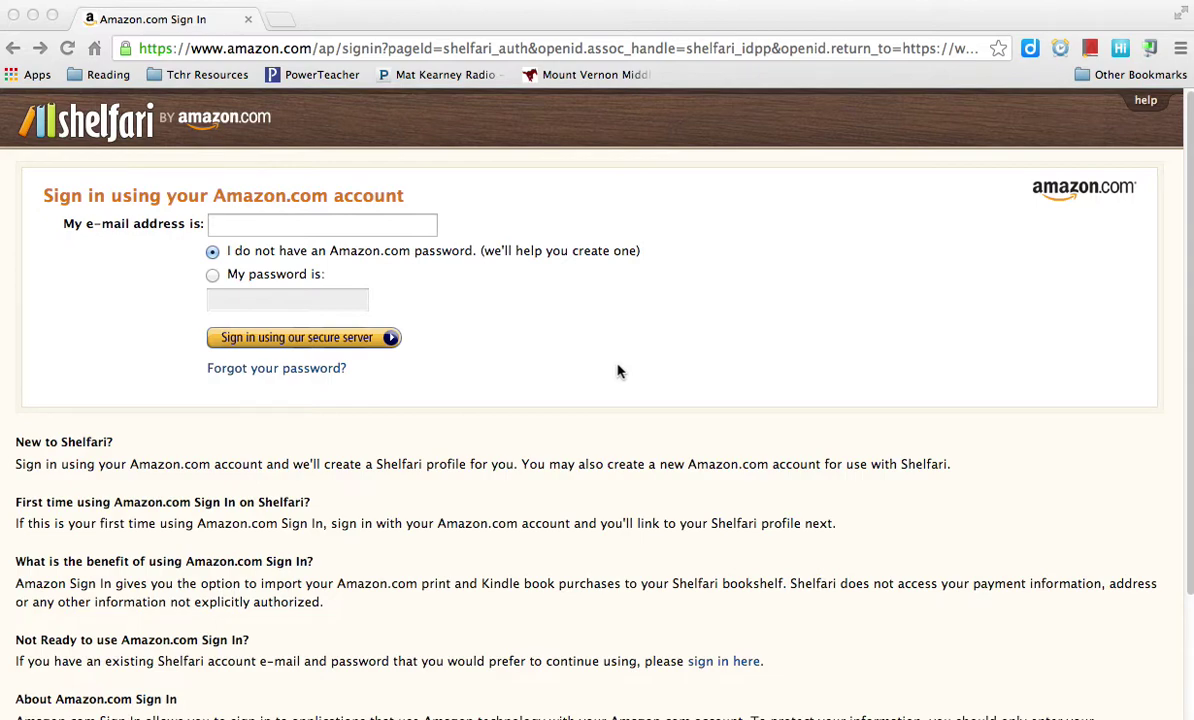
Leave the Amazon sign-in page and go to shelfari.com in Chrome
left_click(430, 47)
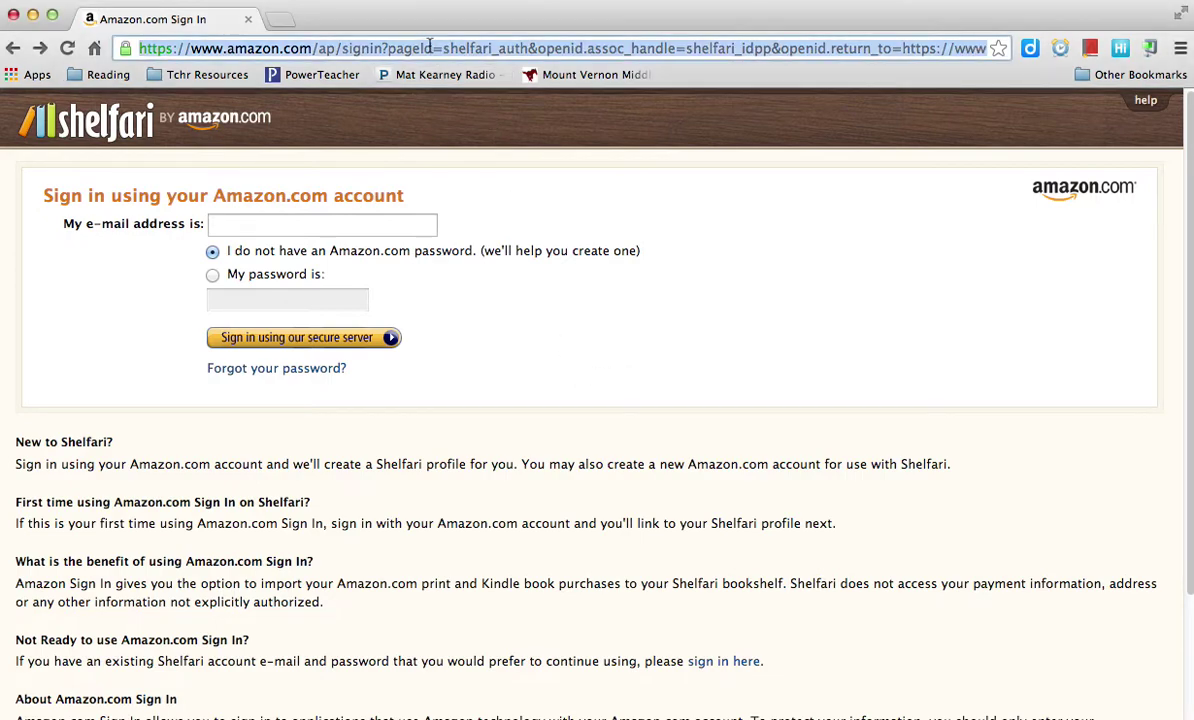
type("shelfari")
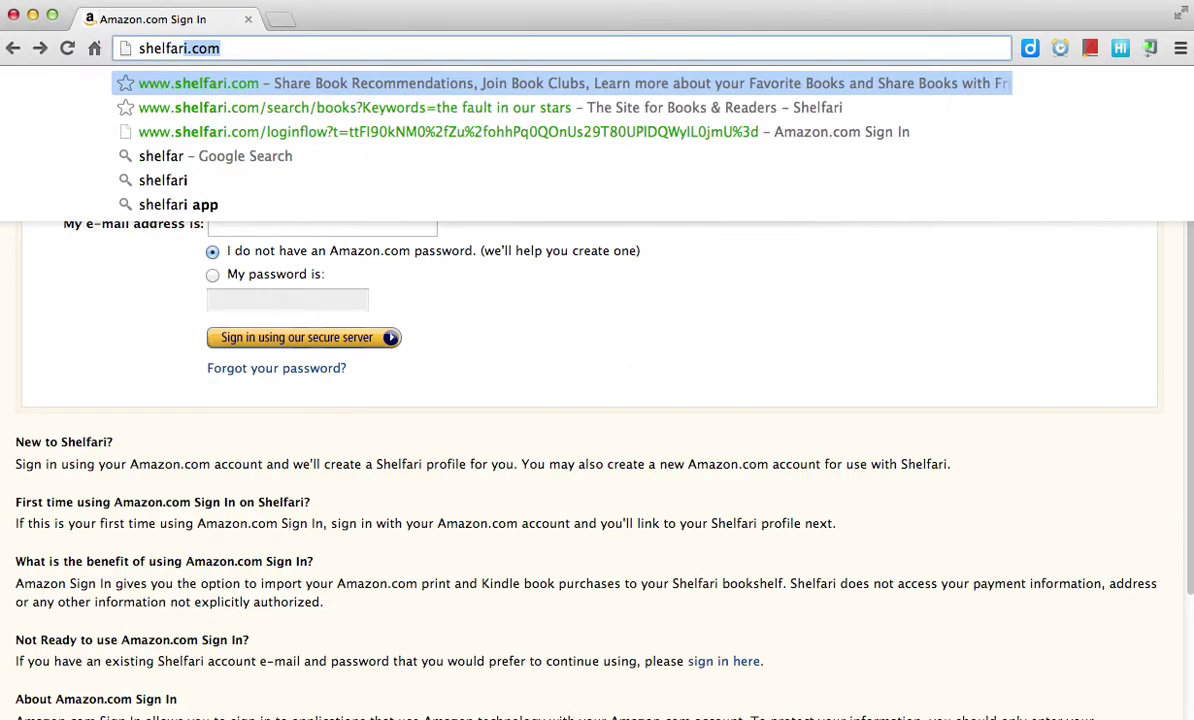
type(".com")
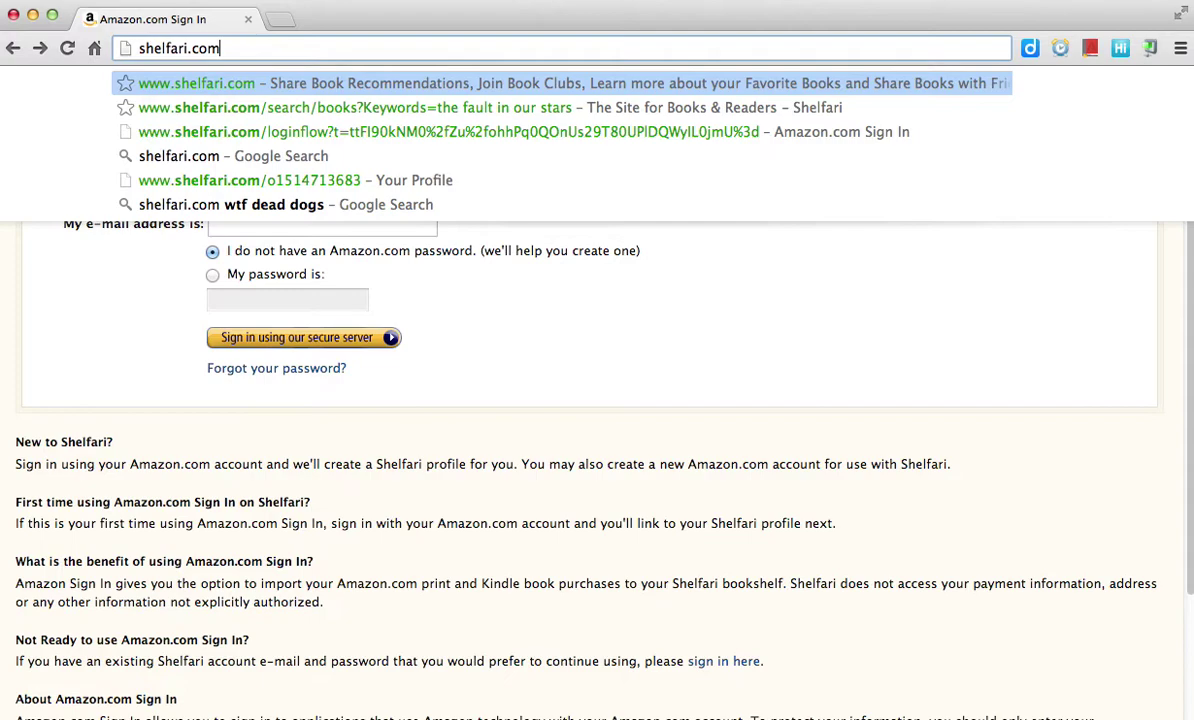
key("Return")
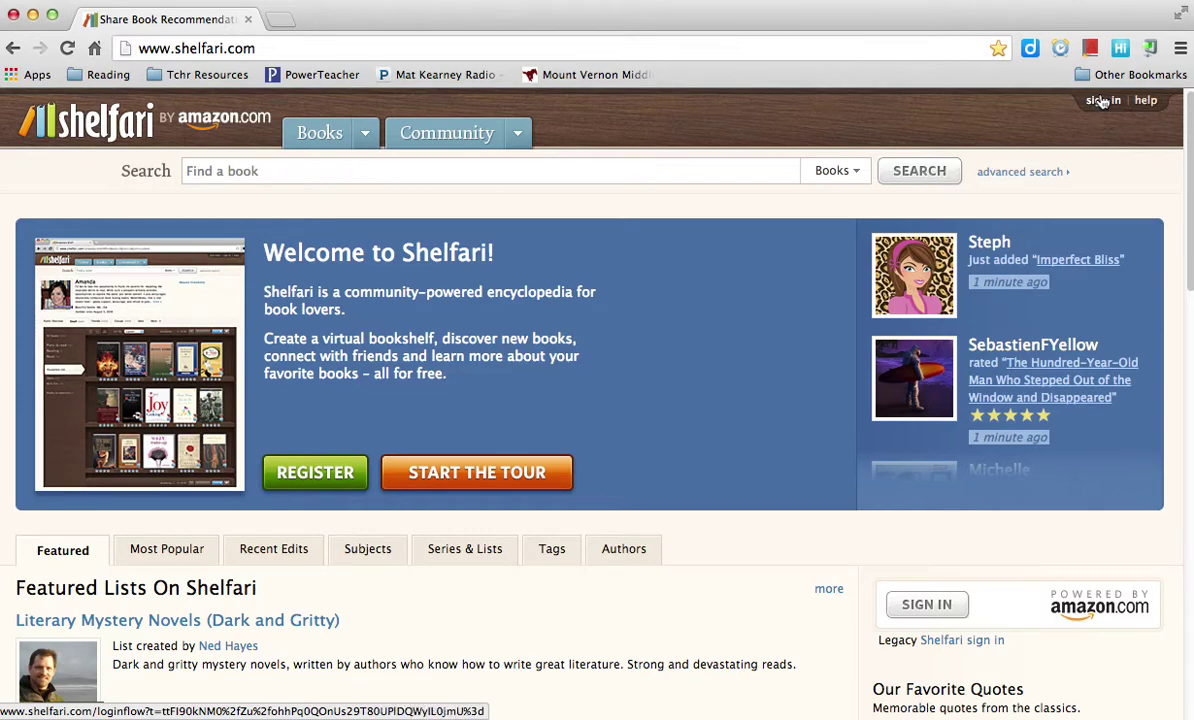
Sign in with the user's e-mail address, choosing 'I do not have an Amazon.com password'
left_click(1103, 102)
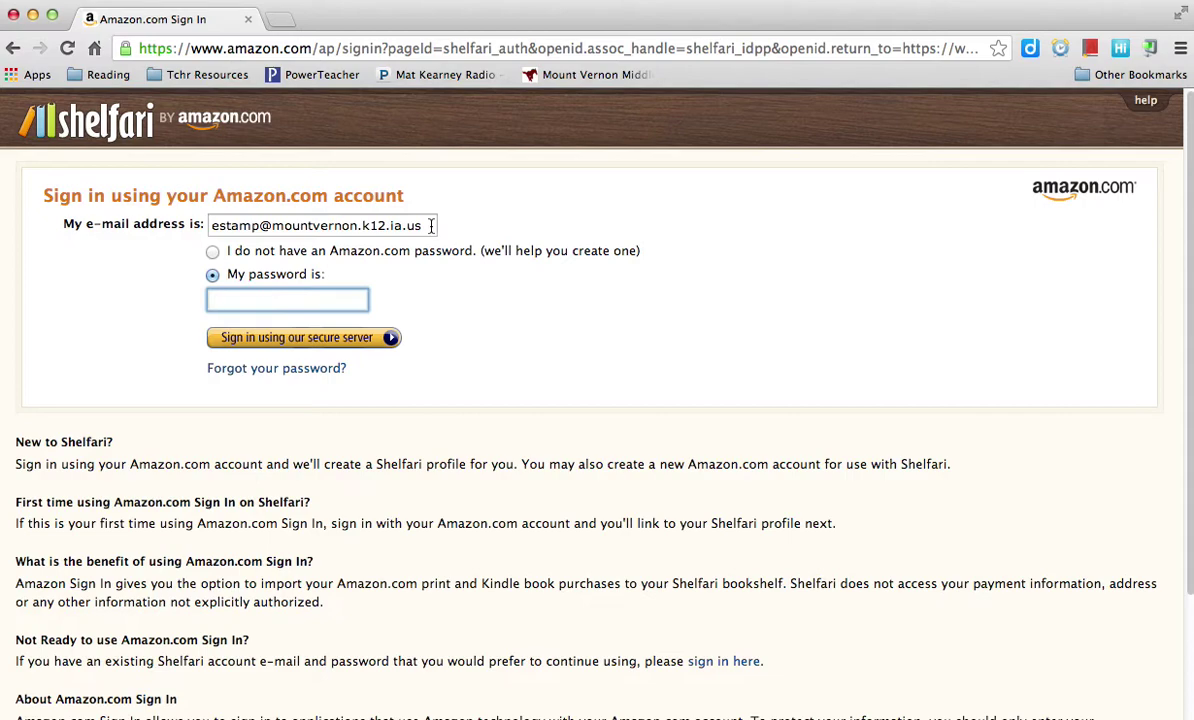
triple_click(431, 225)
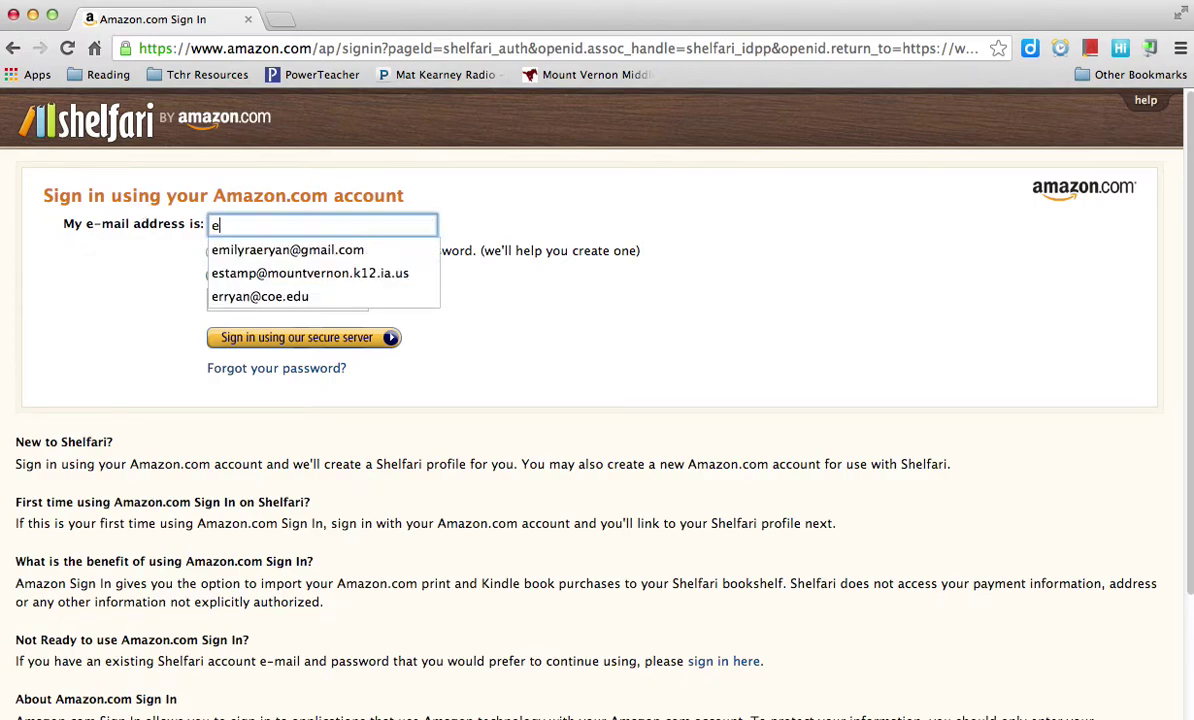
key("Down")
key("Return")
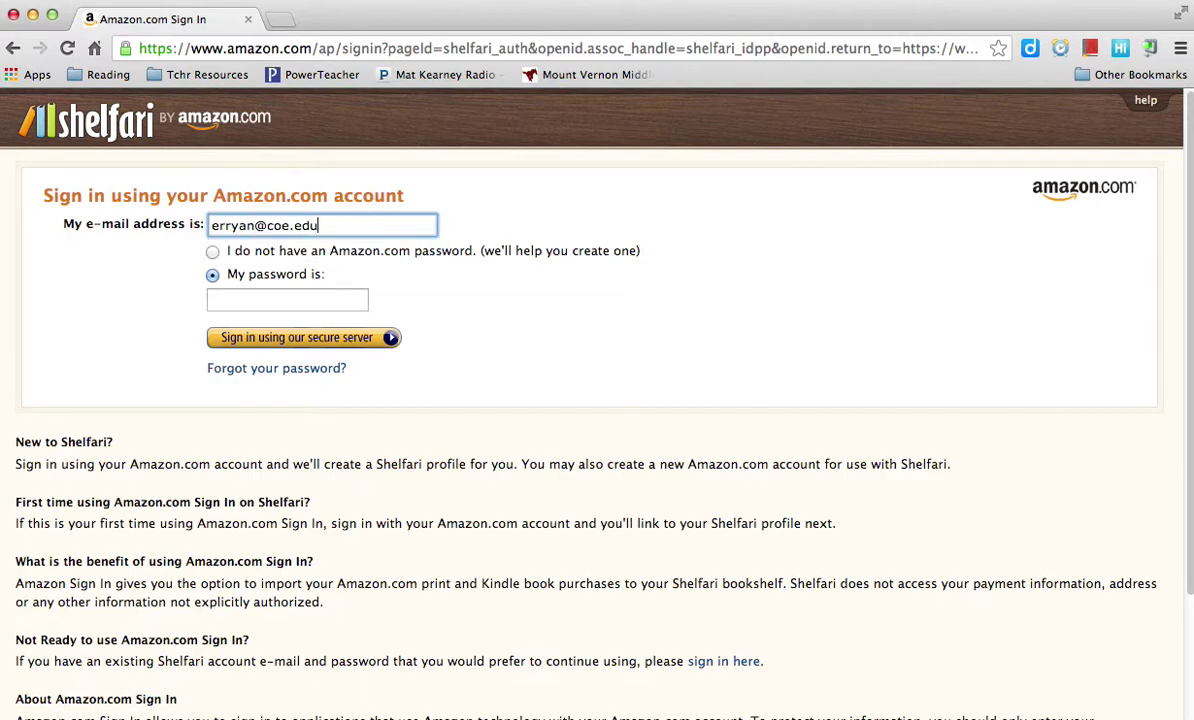
left_click(214, 255)
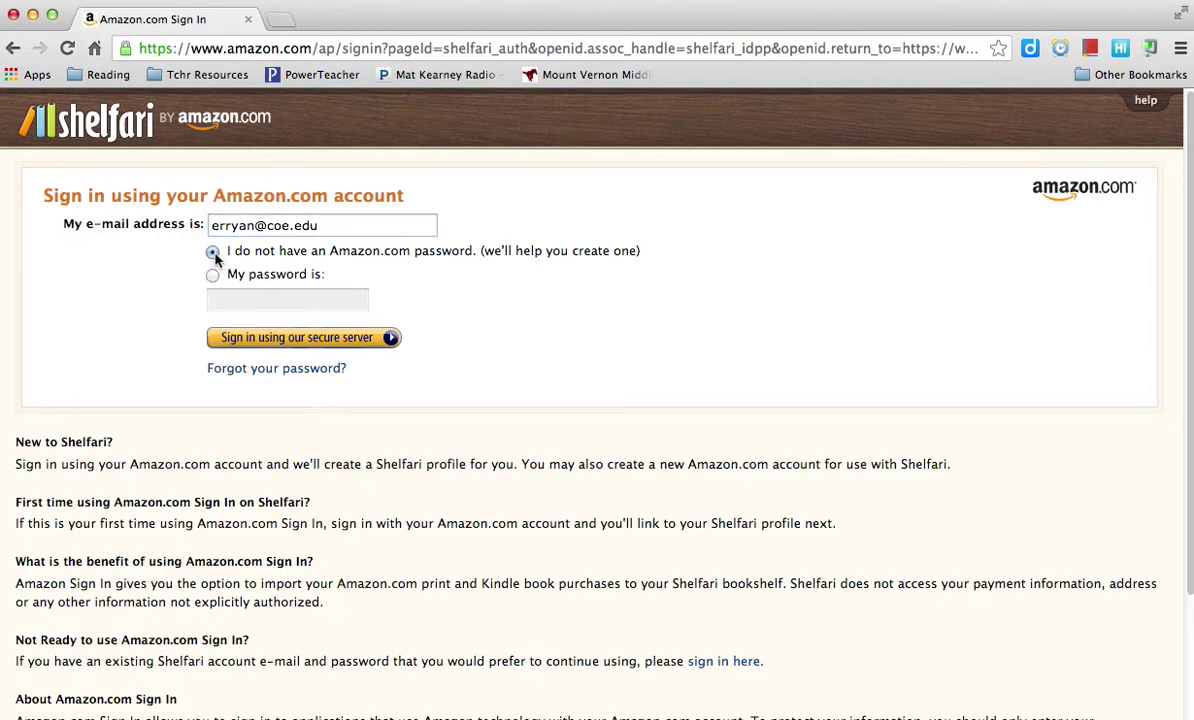
left_click(290, 342)
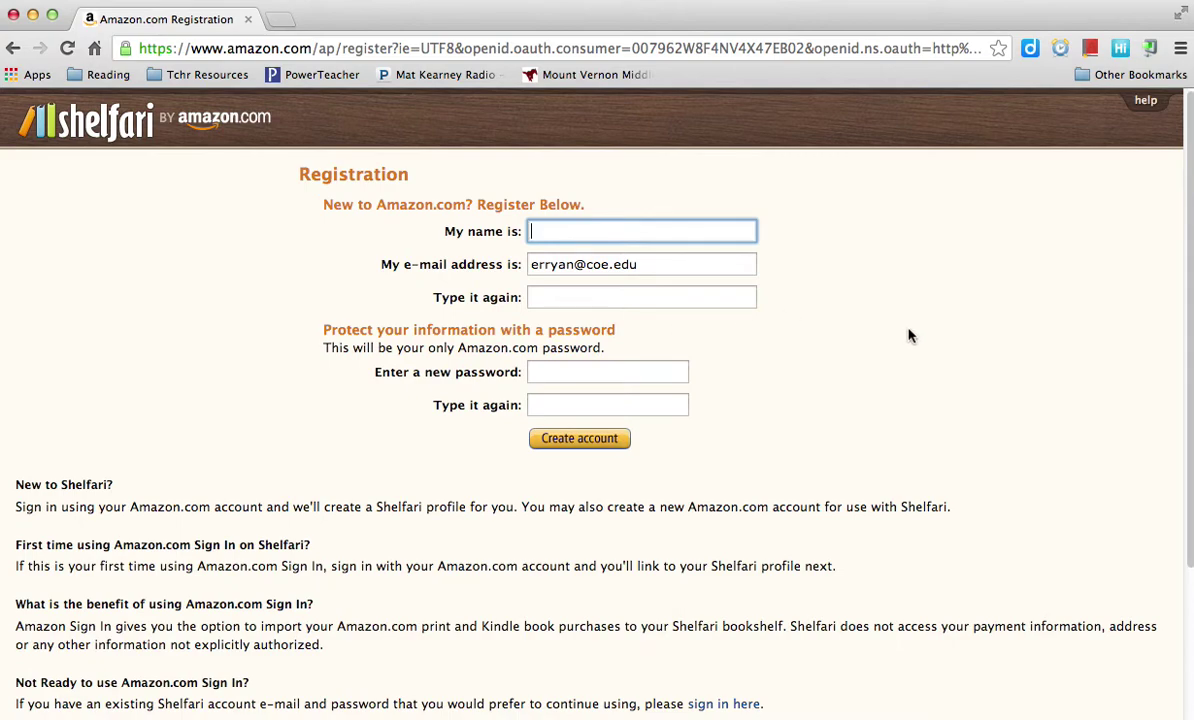
Create the Amazon account with the user's full name, retyped e-mail and a confirmed password
key("BackSpace")
key("BackSpace")
key("BackSpace")
key("BackSpace")
key("BackSpace")
left_click(721, 290)
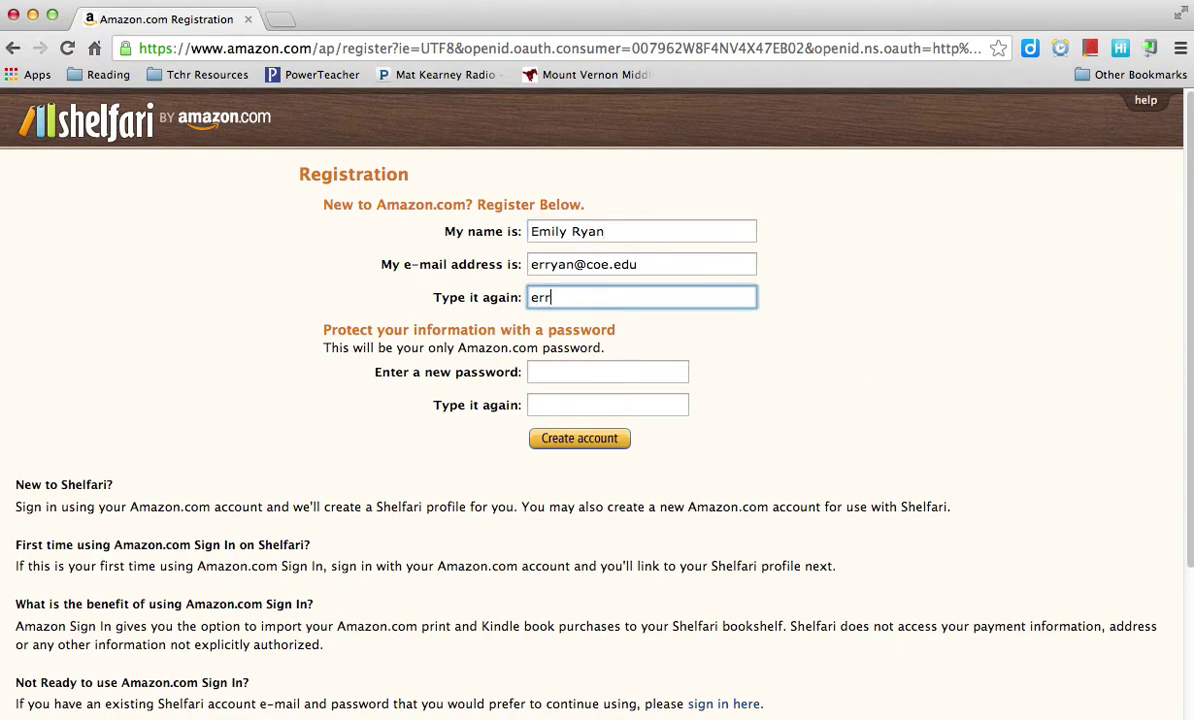
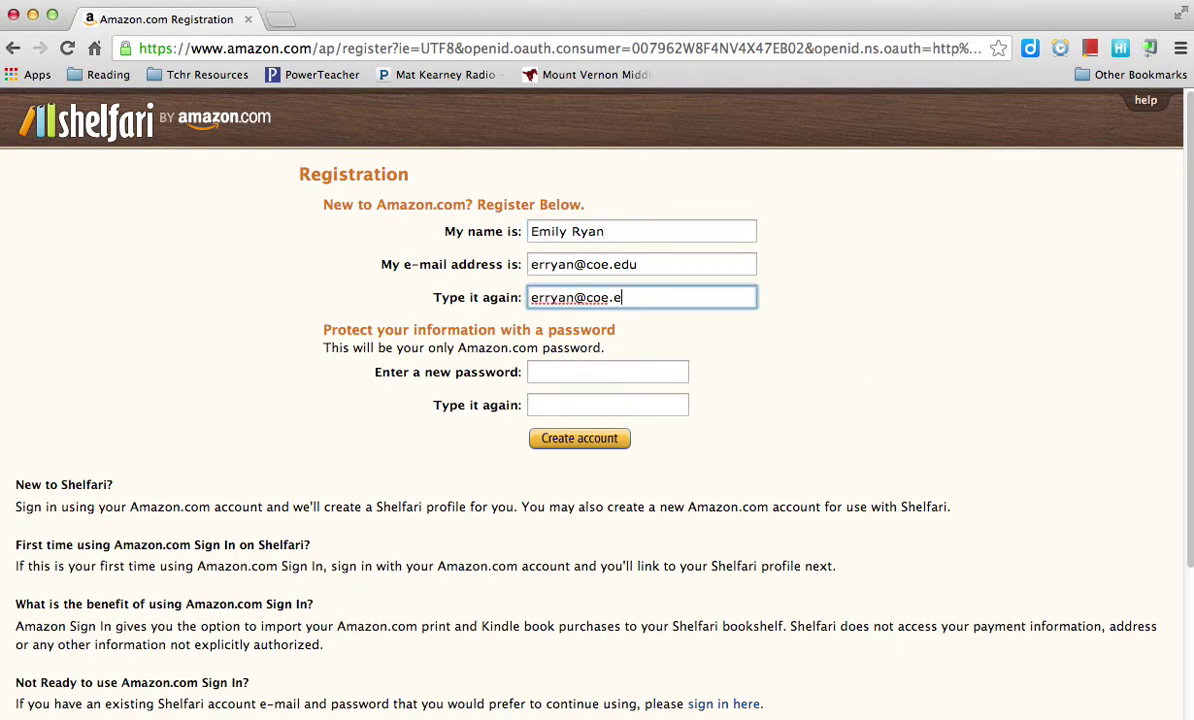
left_click(598, 371)
type("•••••")
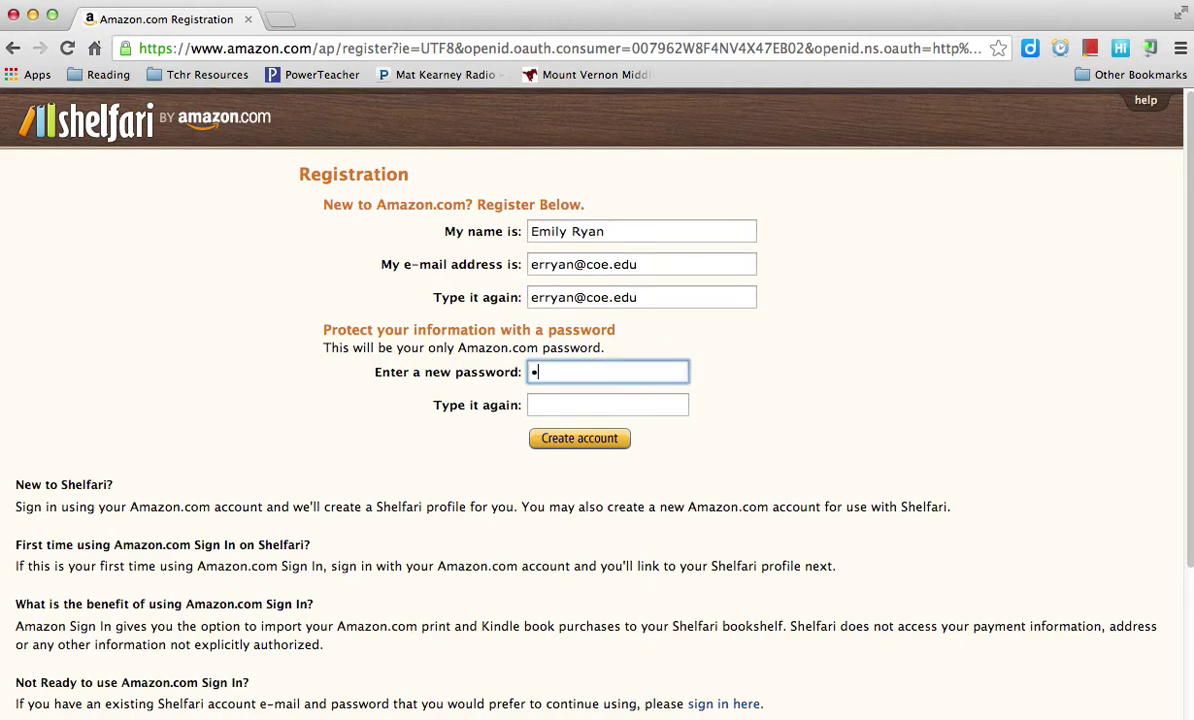
type("••••")
key("Tab")
type("•••••••••")
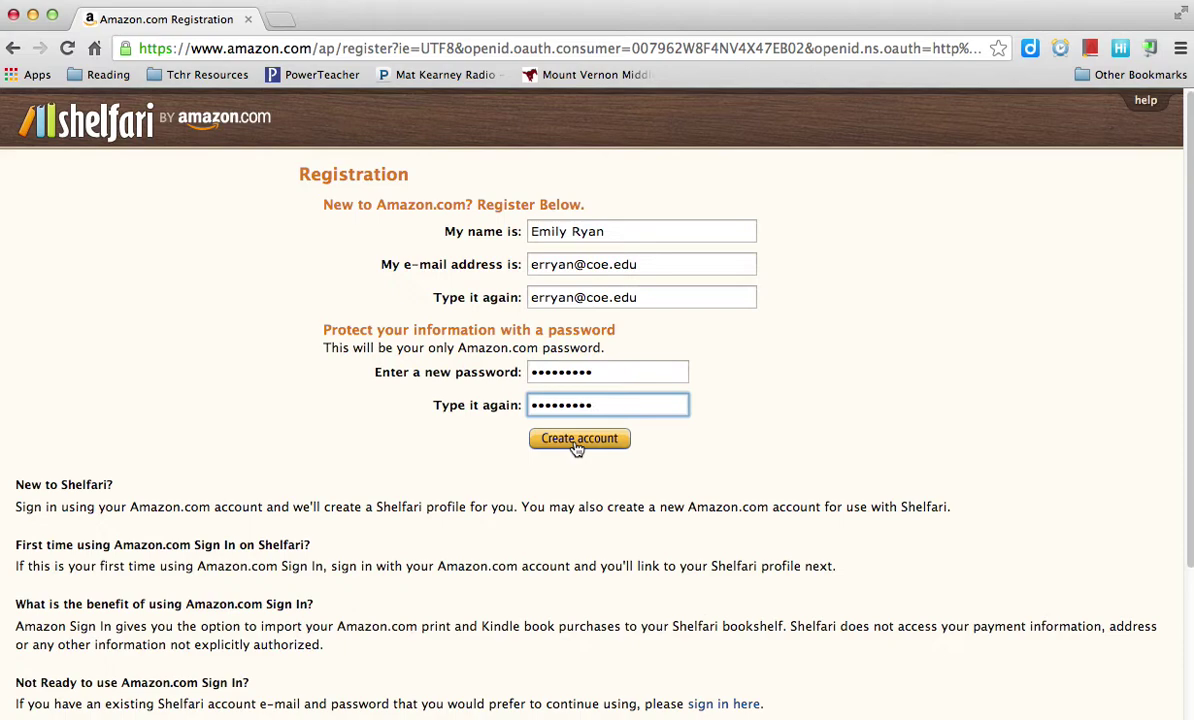
left_click(577, 440)
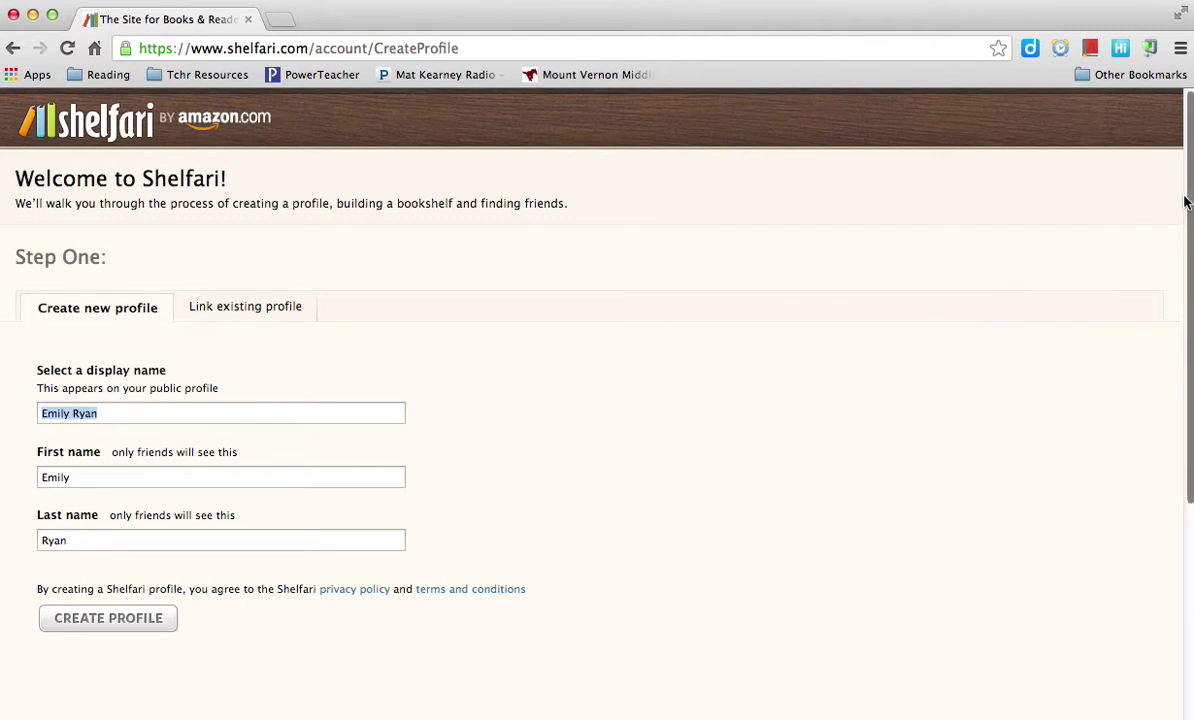
Shorten the display name to a last initial, re-enter first name and initial, and submit the profile
left_click_drag(1188, 208, 1190, 281)
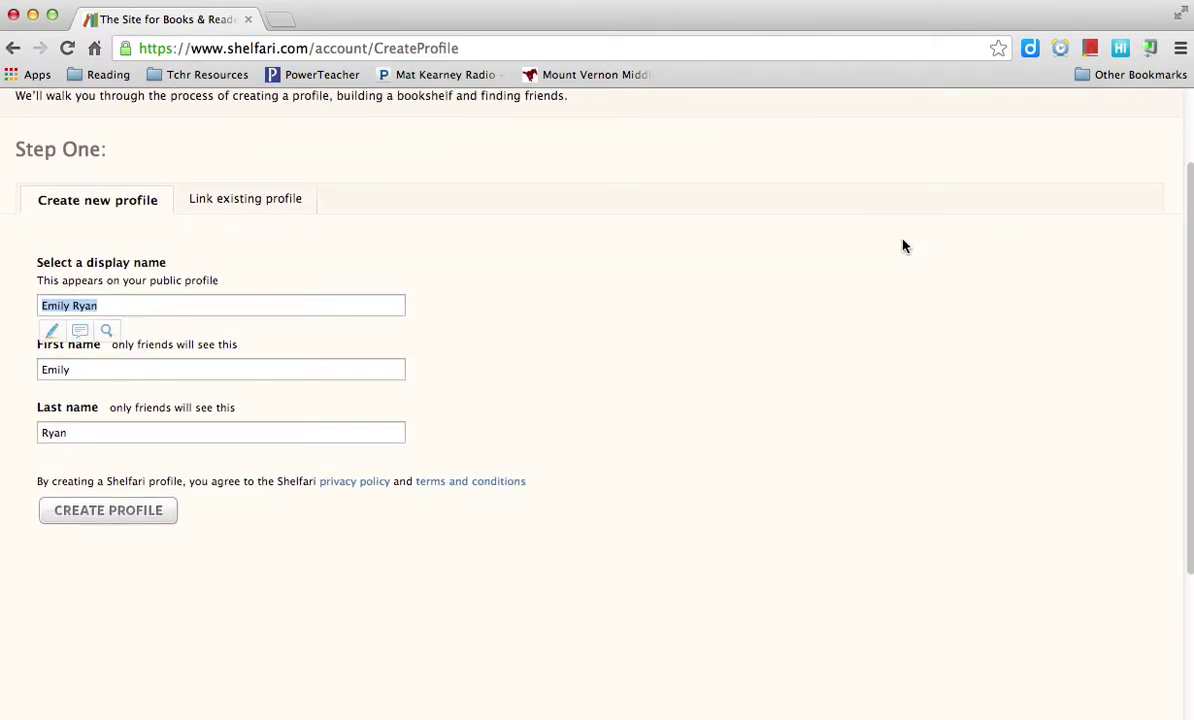
key("Right")
key("BackSpace")
key("BackSpace")
key("BackSpace")
key("Tab")
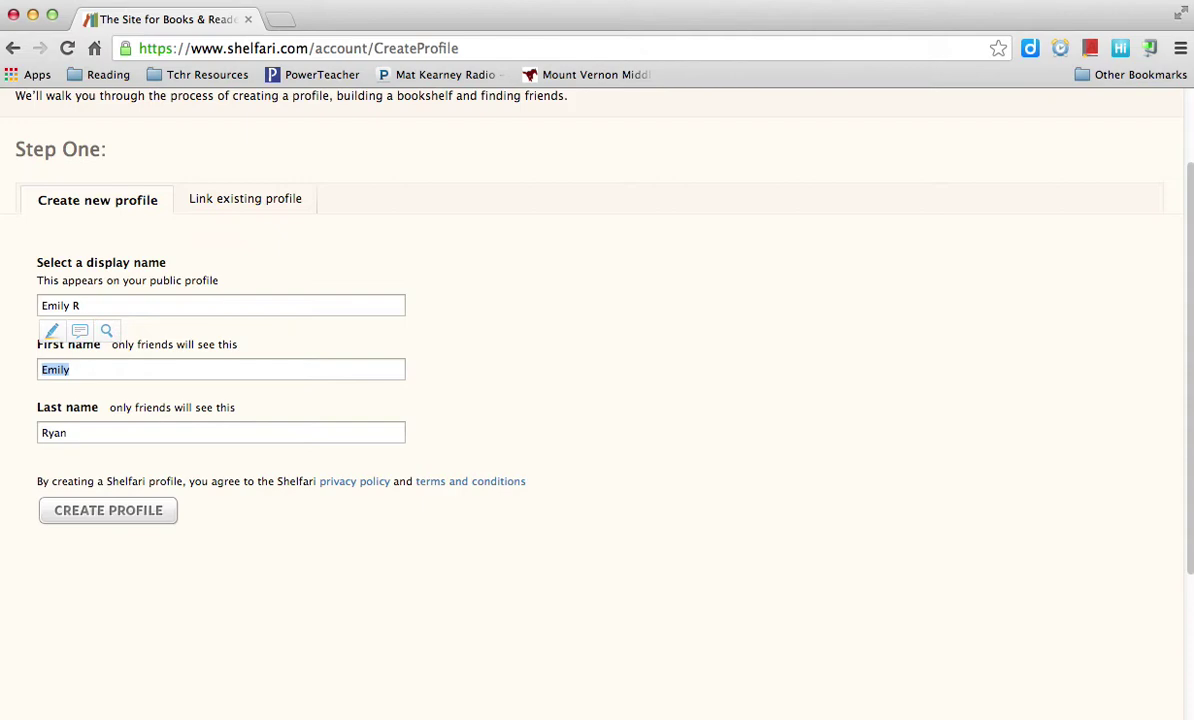
key("BackSpace")
type("Emily")
key("Tab")
type("R")
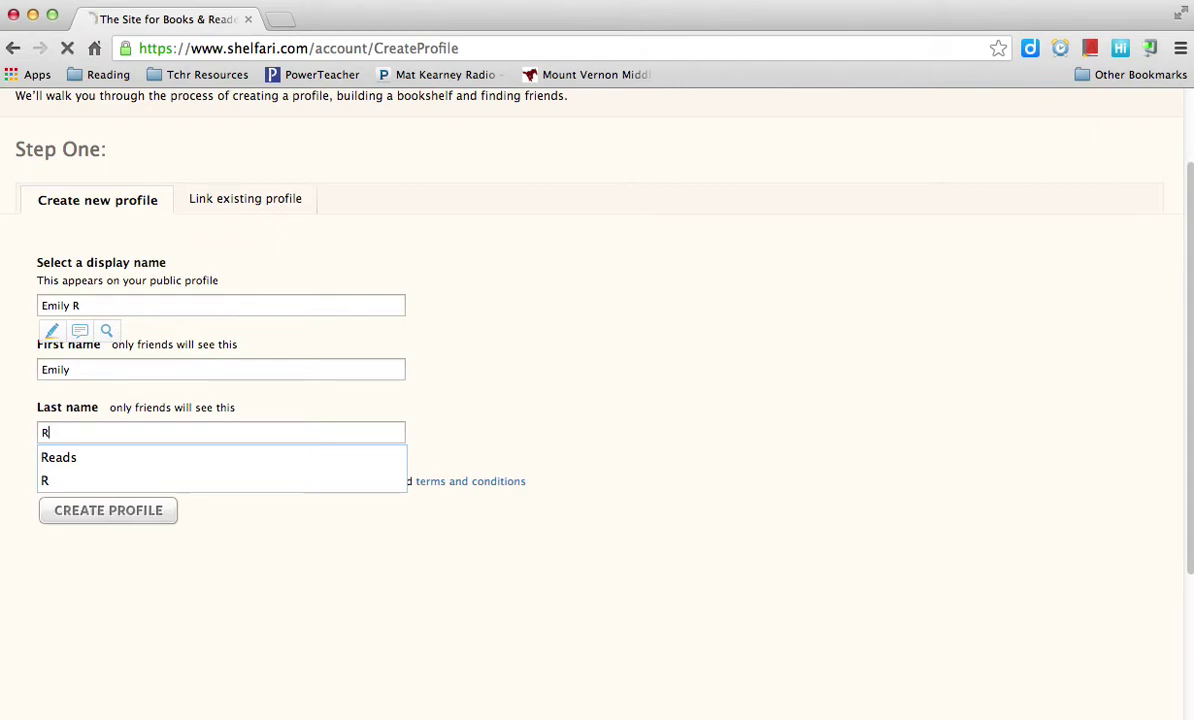
key("Return")
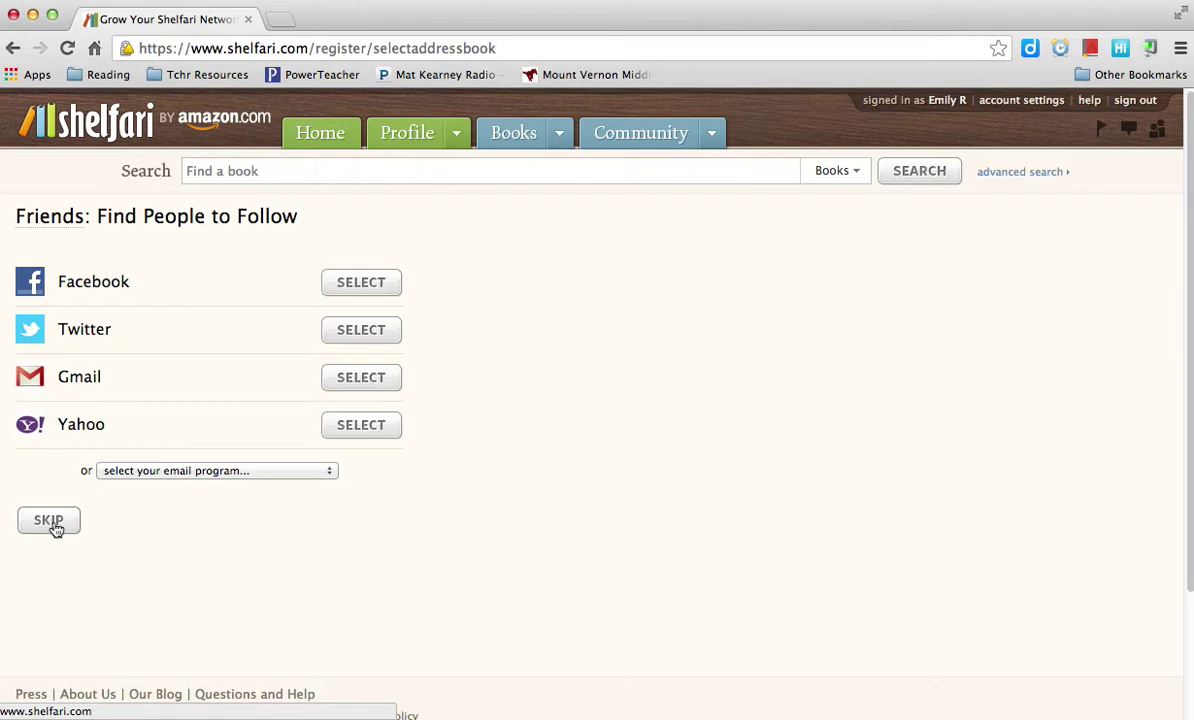
Skip the Find People page and dismiss the 'Add your first book' tip
left_click(55, 527)
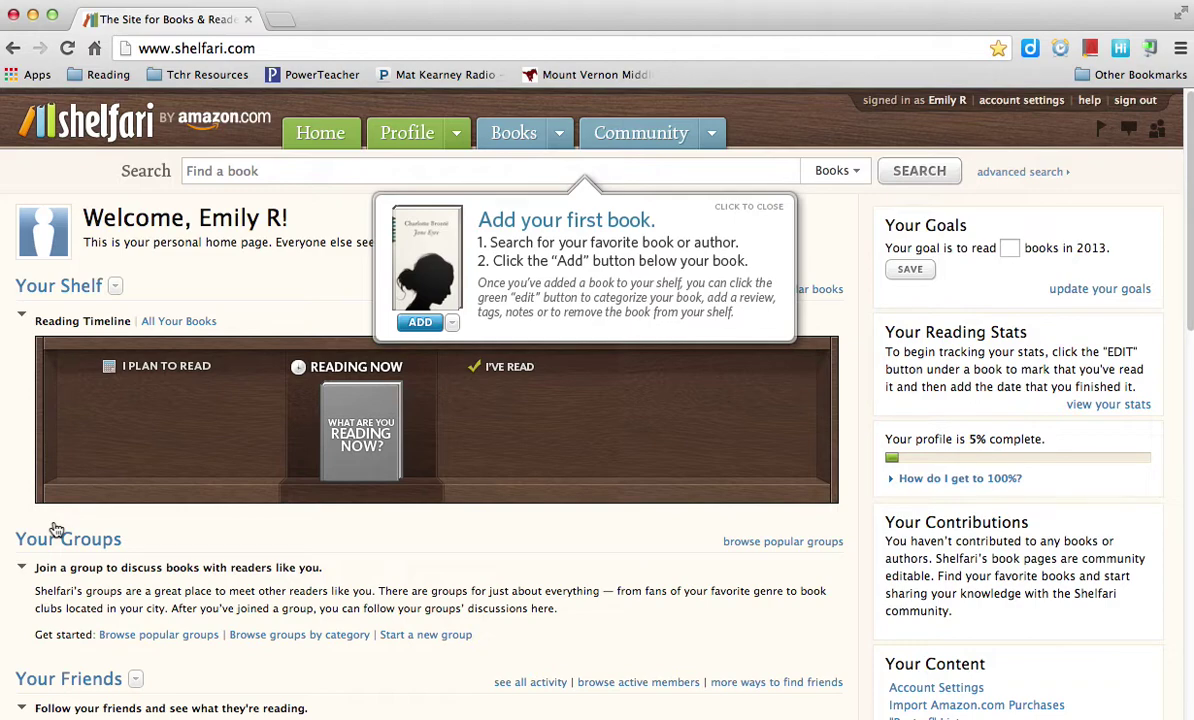
left_click(419, 328)
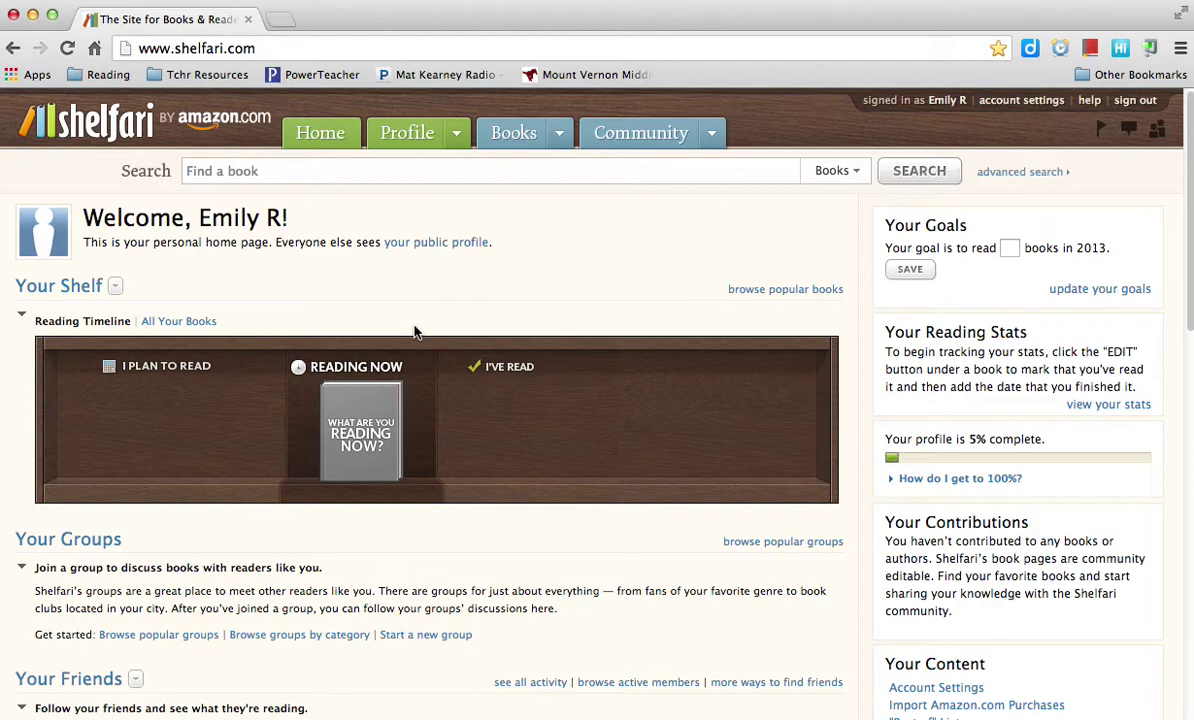
left_click(405, 172)
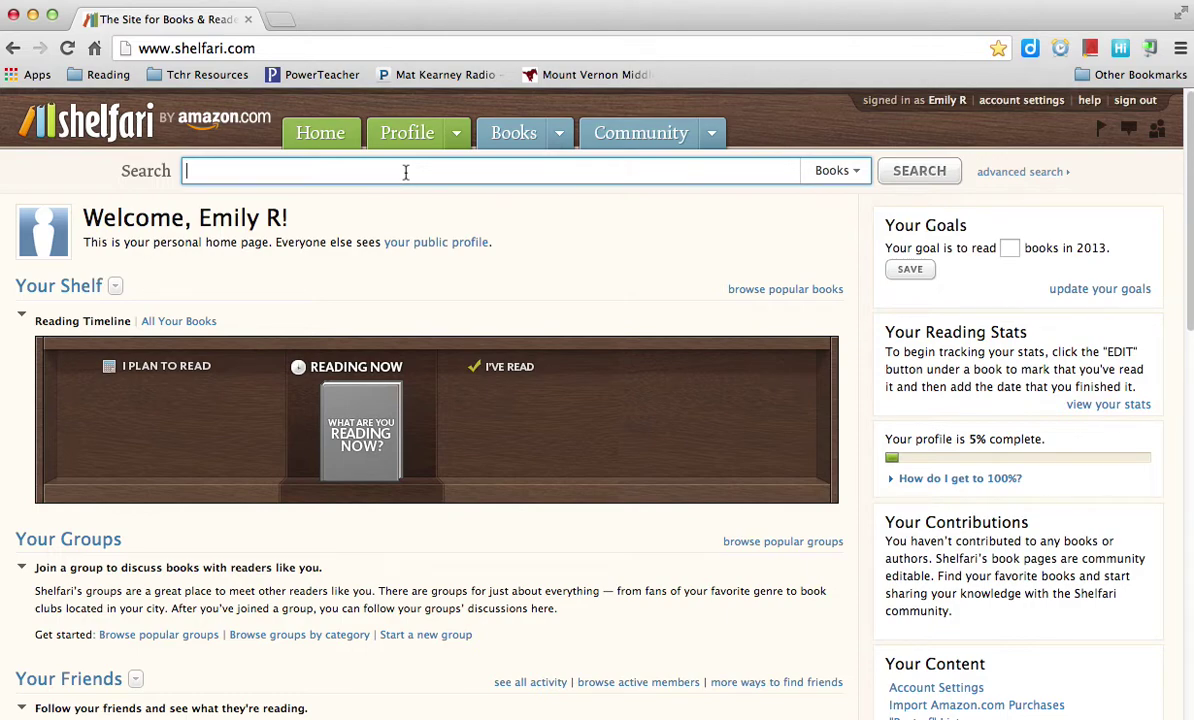
Search for 'The Book of Story Beginnings' and add the first result to the shelf
type("The Book of Story ")
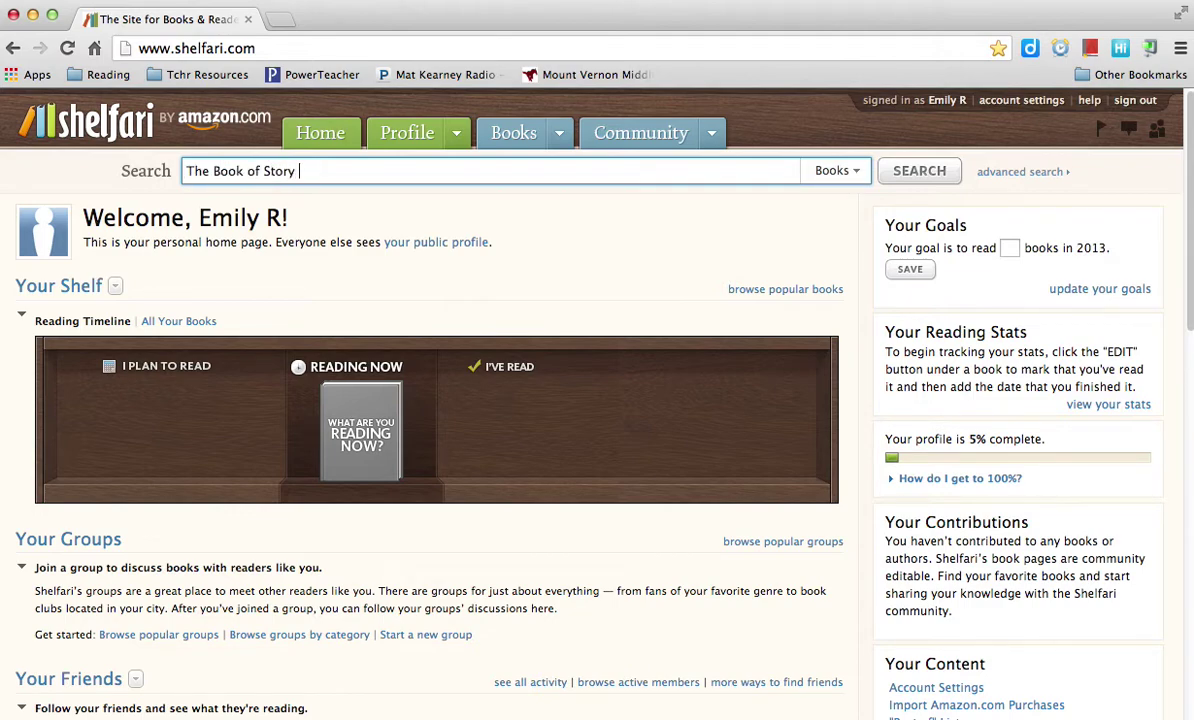
type("Beginnings")
key("Return")
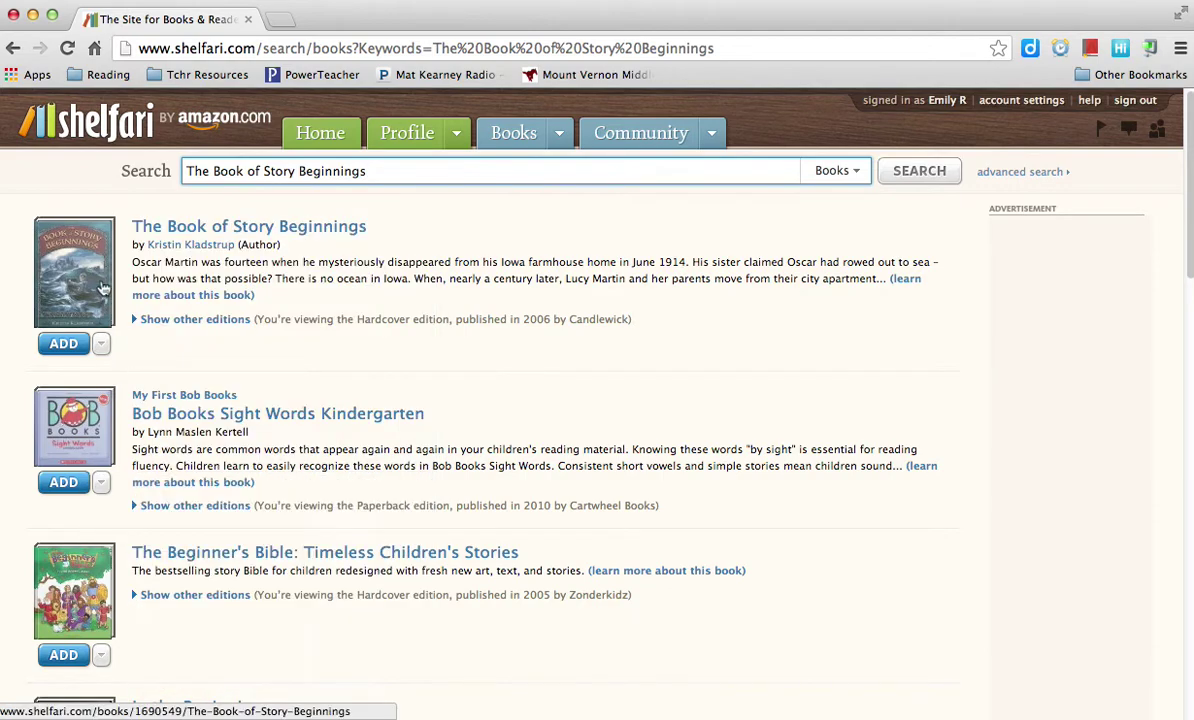
mouse_move(82, 270)
left_click(63, 348)
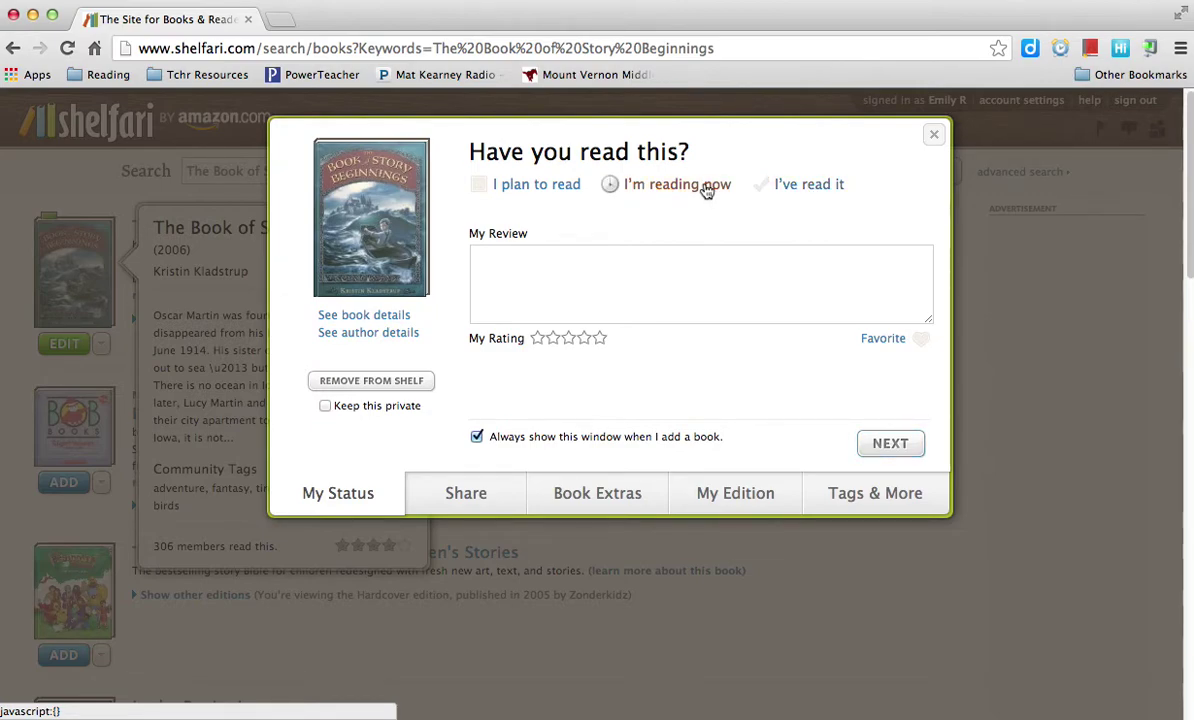
Mark The Book of Story Beginnings as currently reading and skip sharing, characters and edition details
left_click(706, 189)
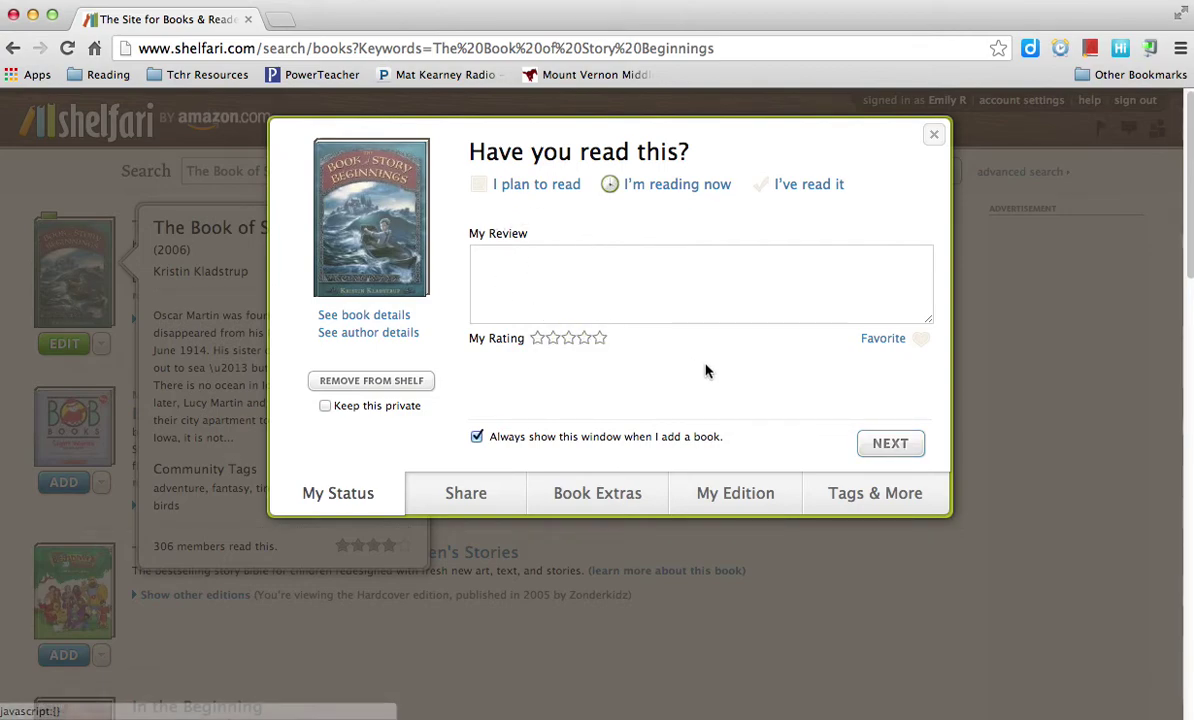
left_click(876, 447)
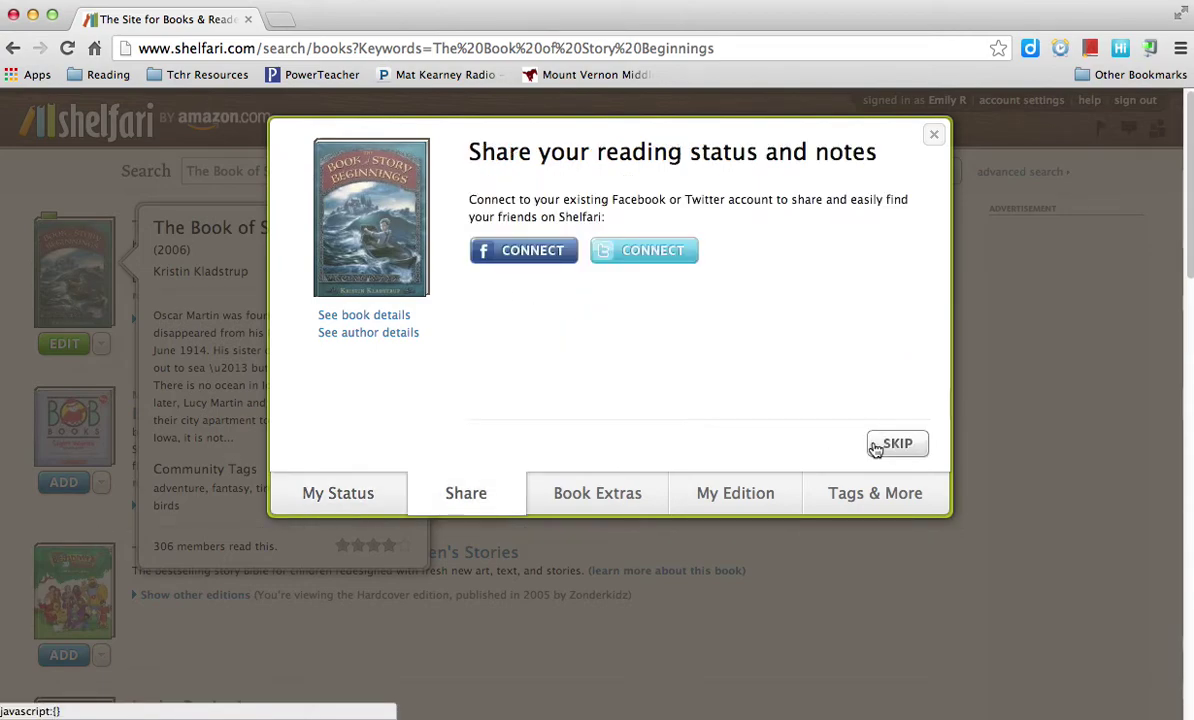
left_click(892, 449)
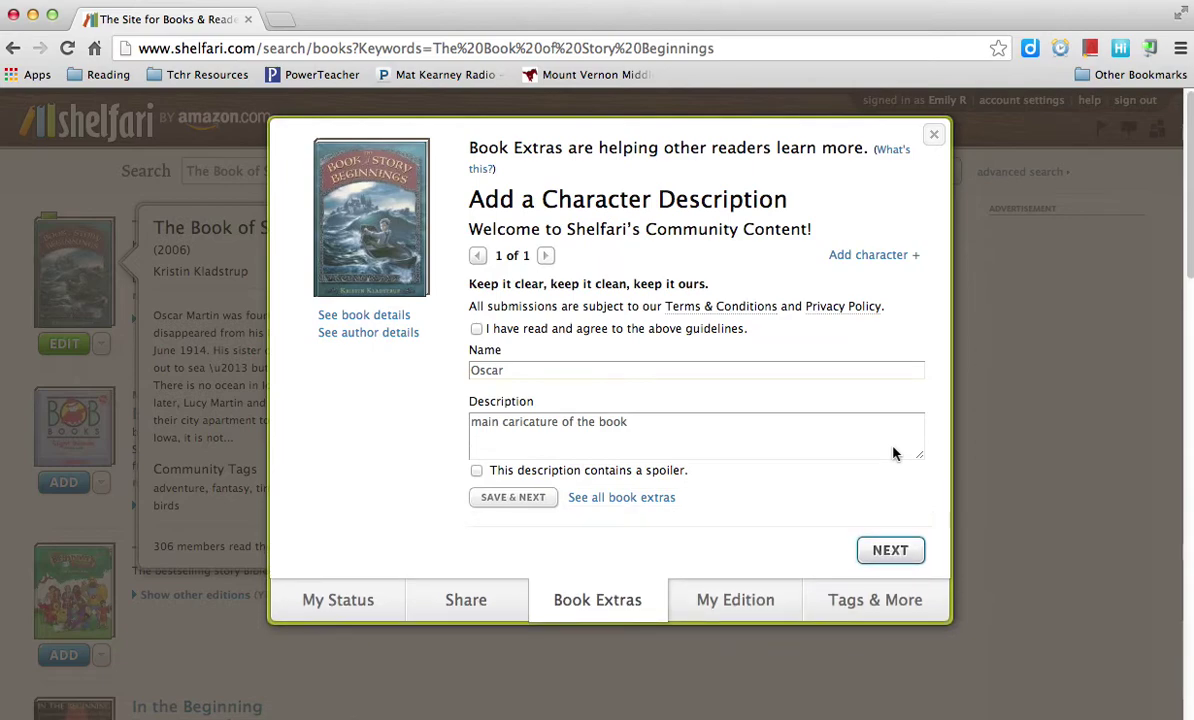
left_click(890, 548)
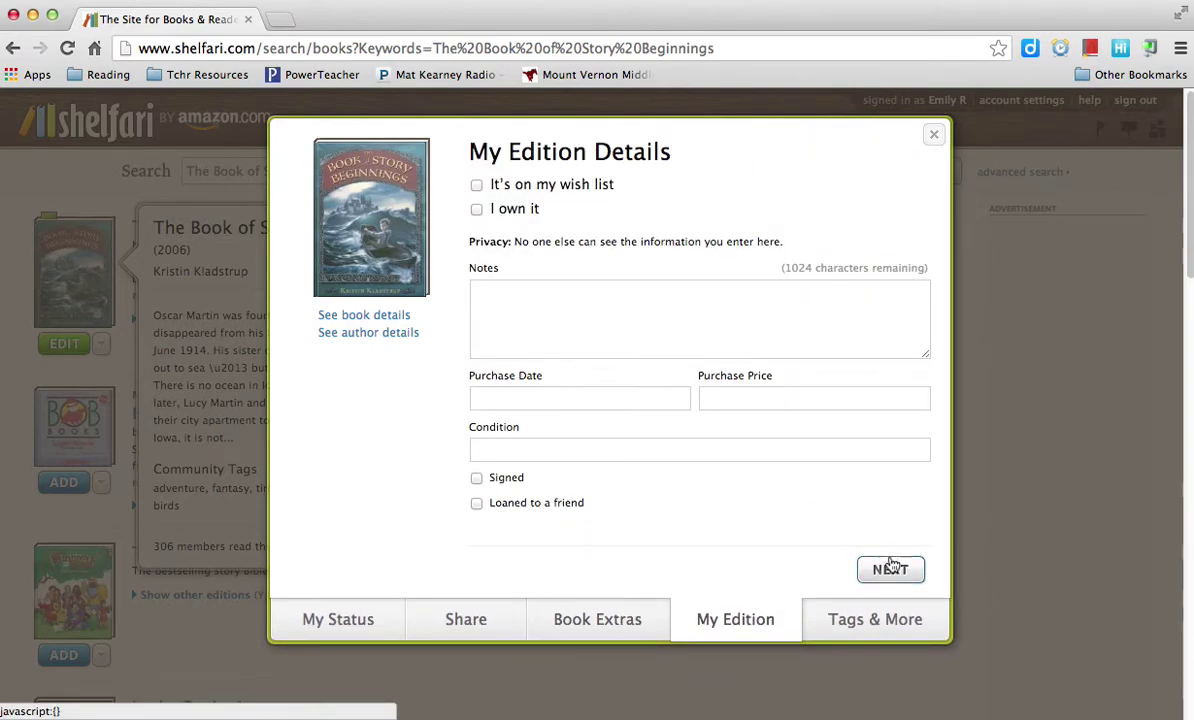
left_click(890, 570)
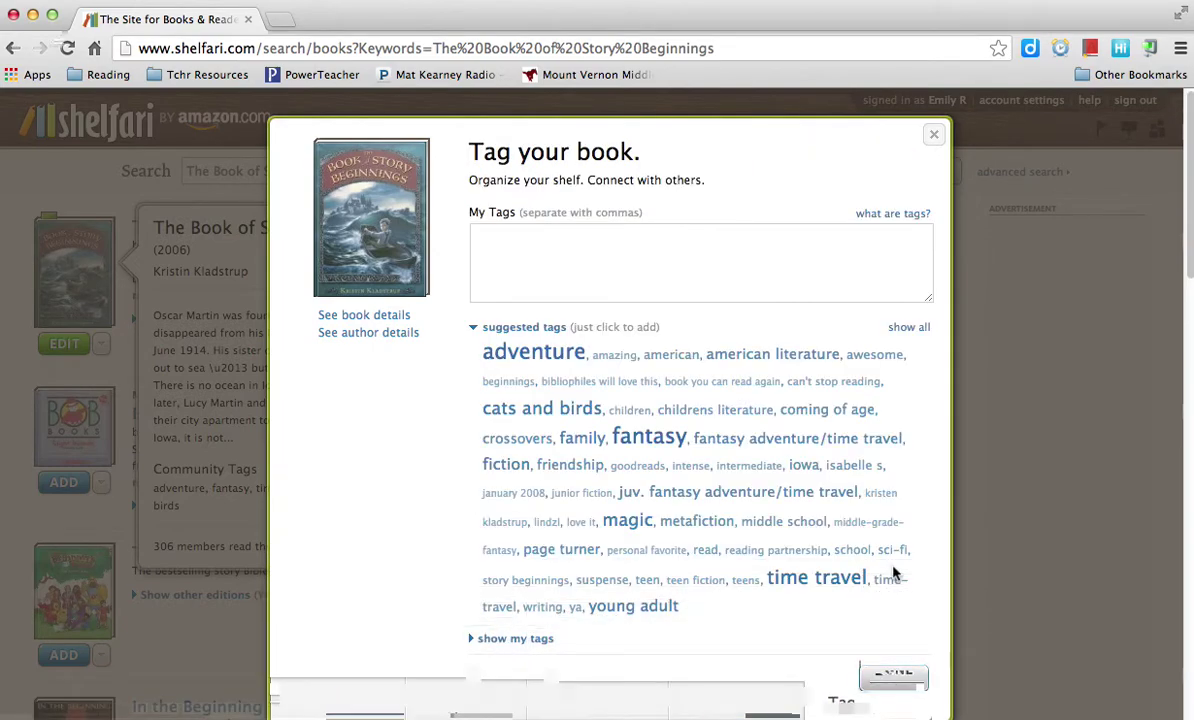
Tag the book adventure, fantasy, family and fiction and save the tags
left_click(544, 356)
left_click(629, 444)
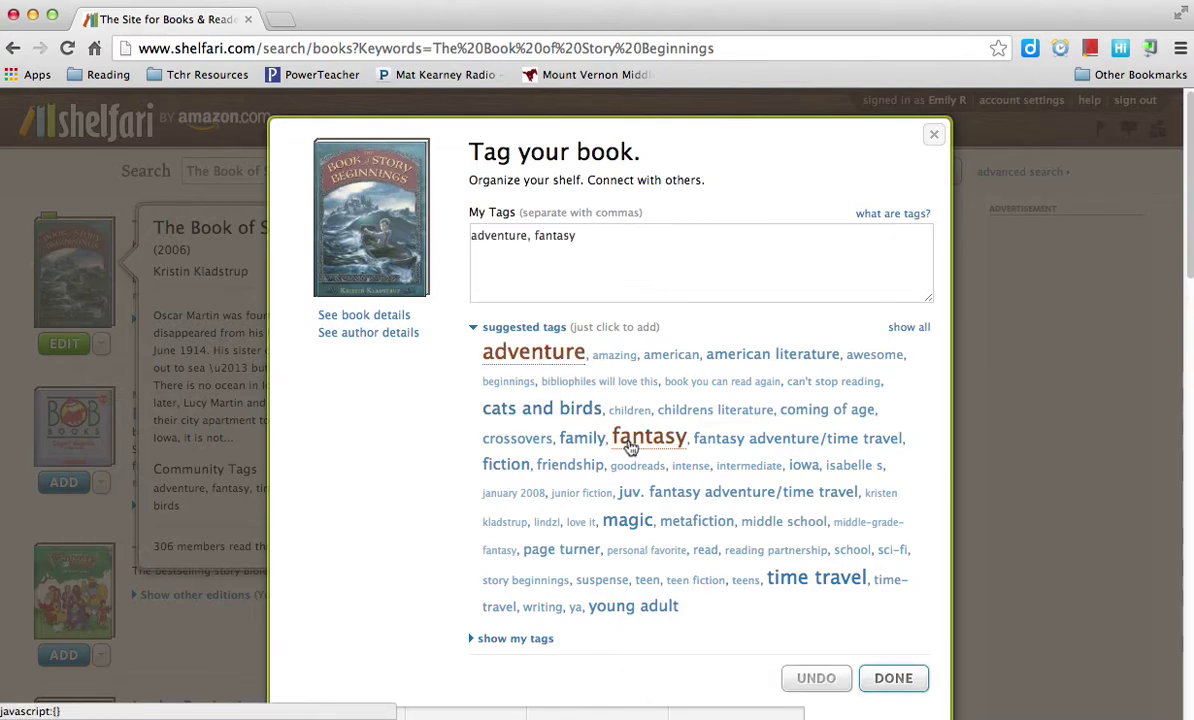
left_click(584, 443)
left_click(532, 460)
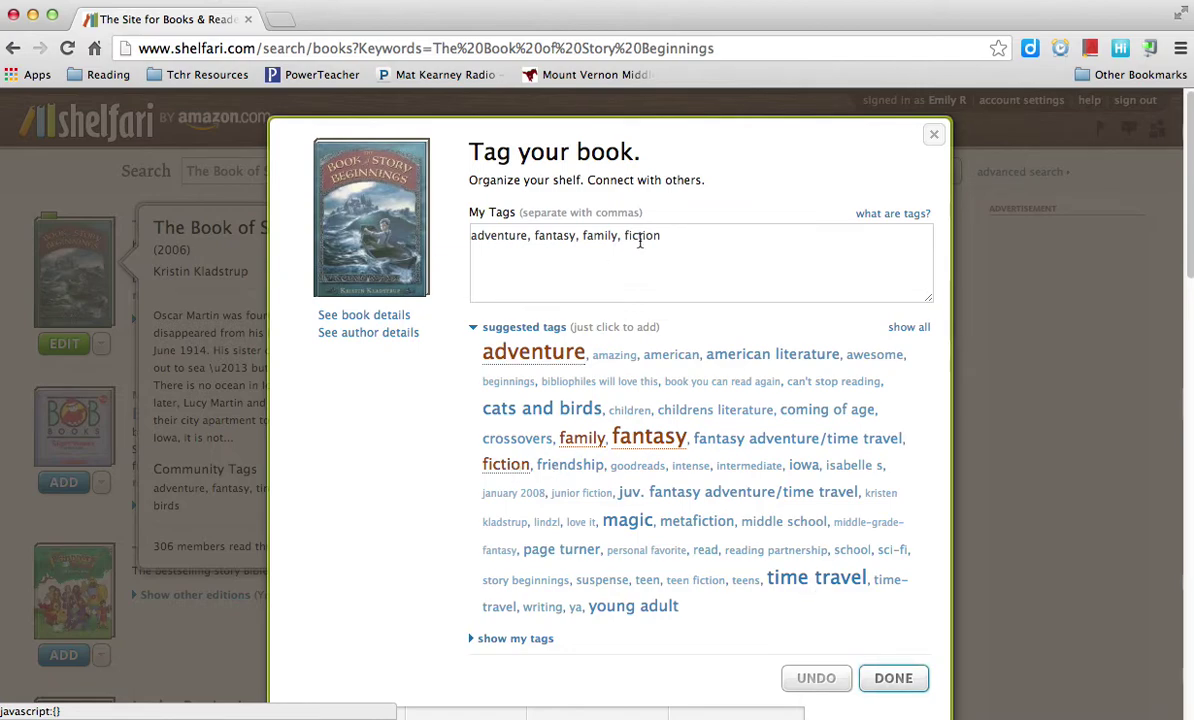
left_click(896, 680)
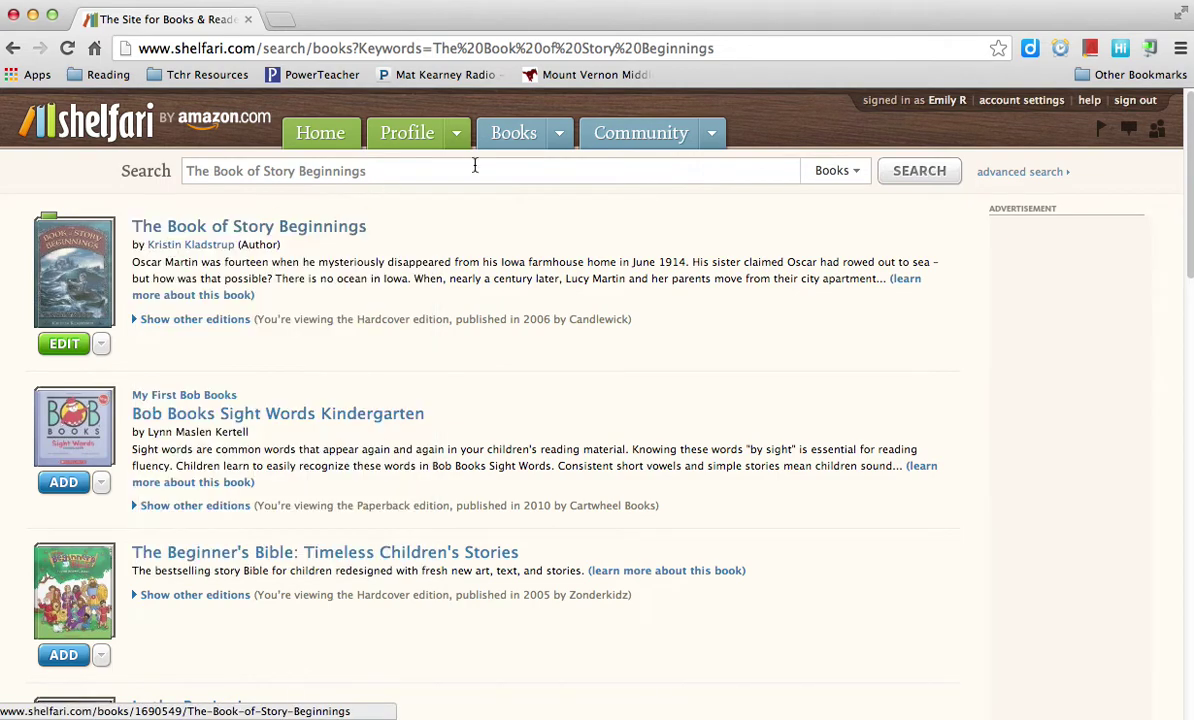
On My Shelf, check the I'm reading and I plan to read lists
left_click(457, 137)
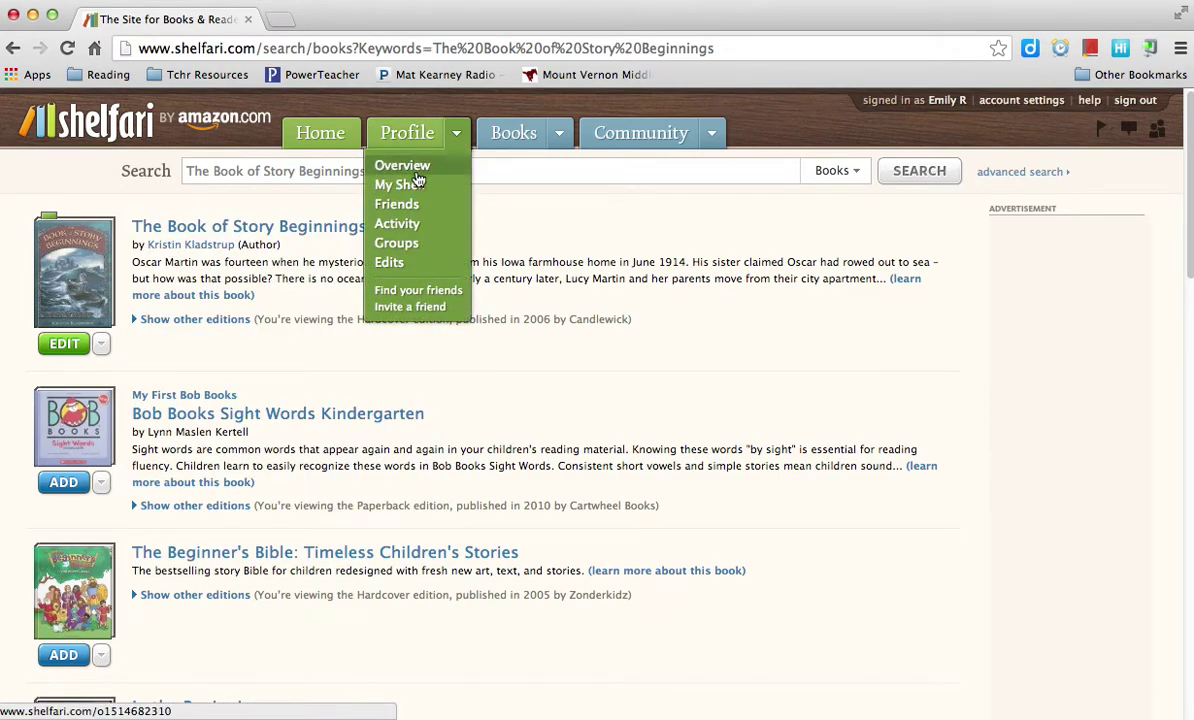
left_click(405, 190)
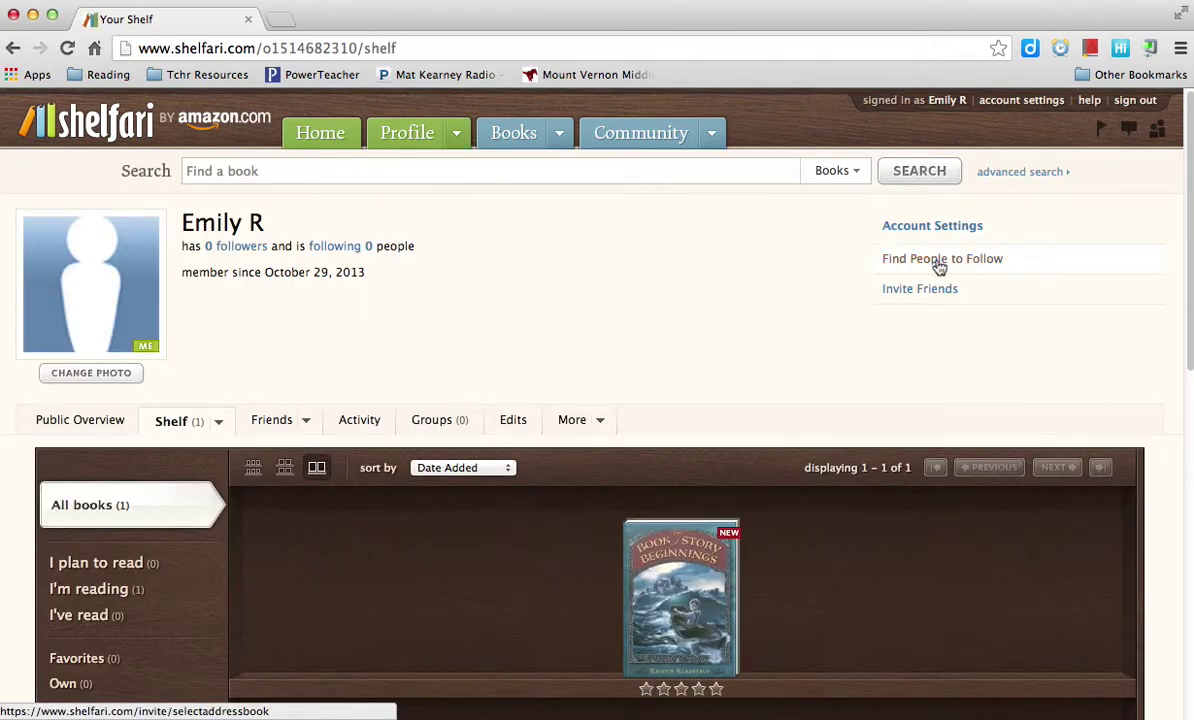
left_click_drag(1189, 235, 1189, 357)
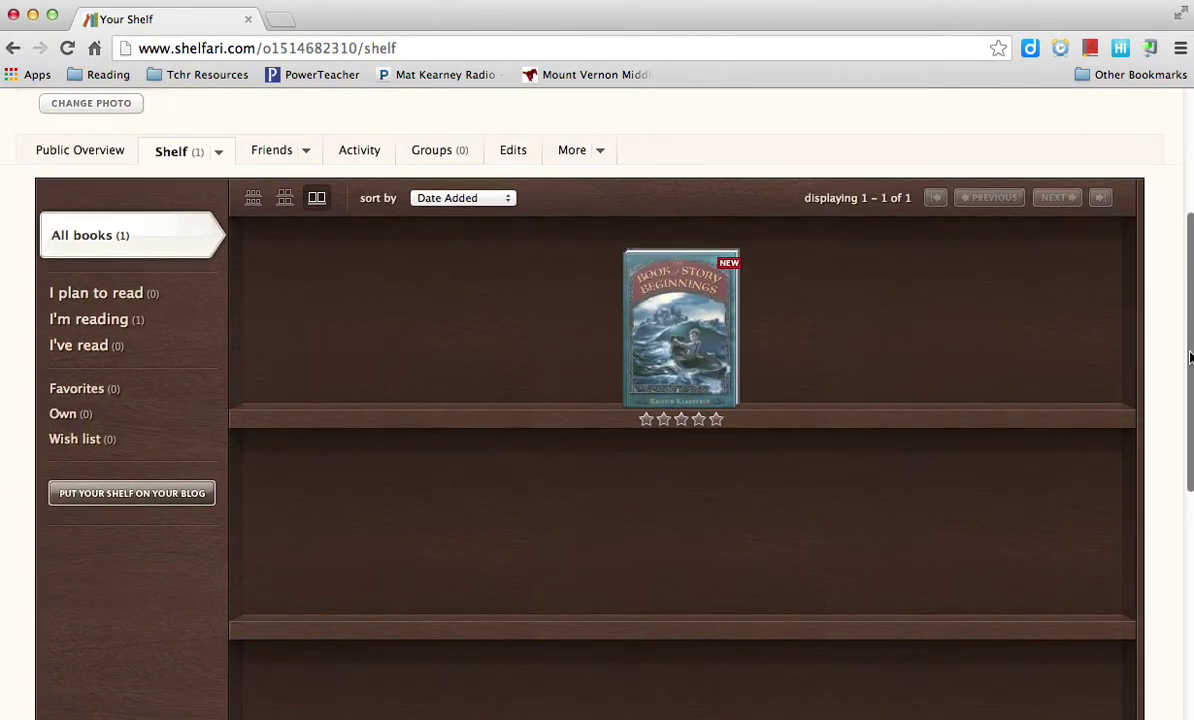
left_click(120, 321)
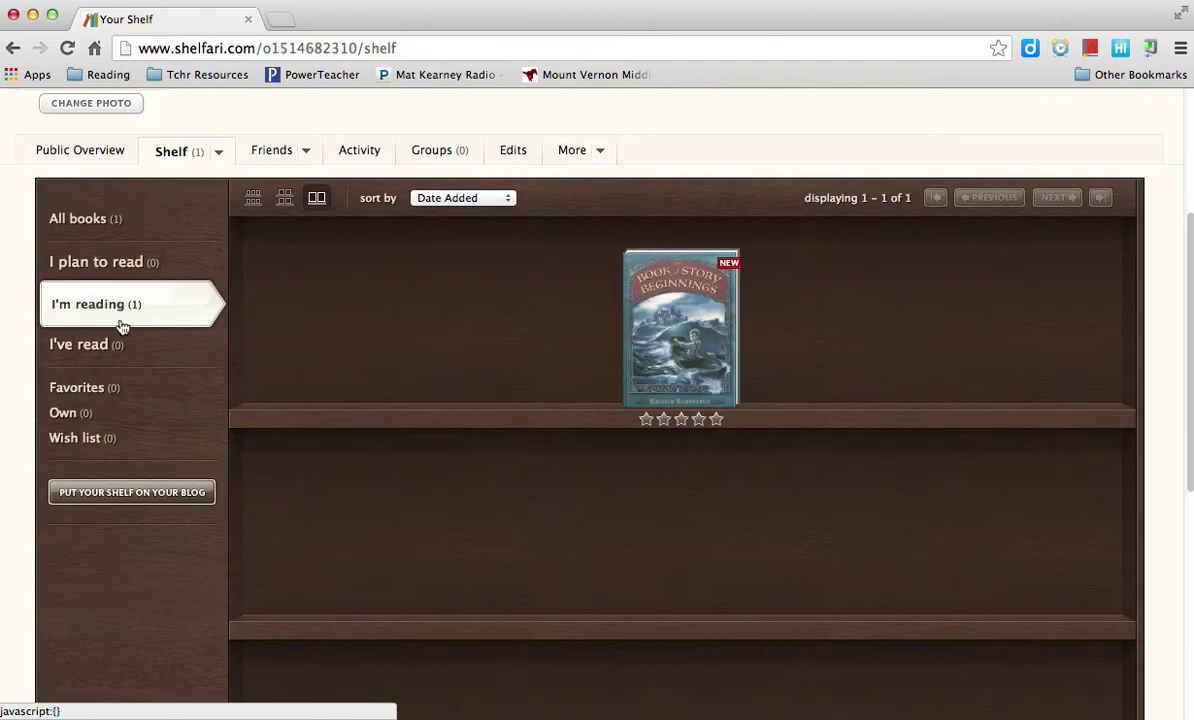
left_click(82, 264)
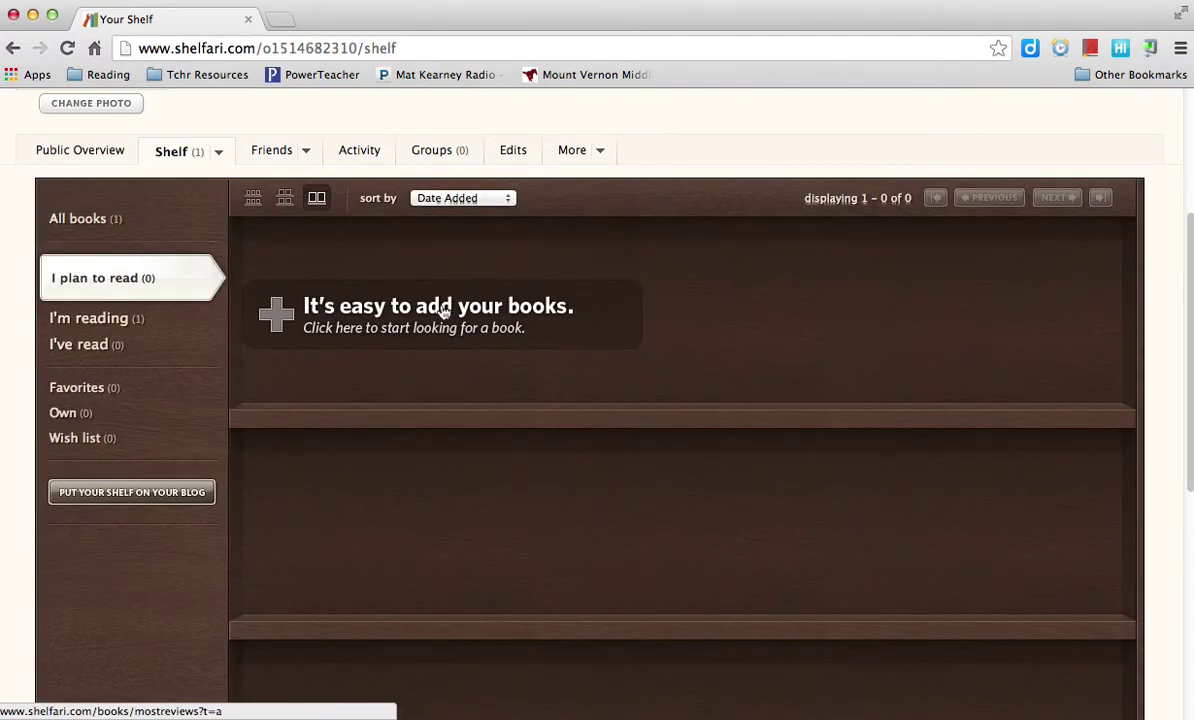
left_click(442, 312)
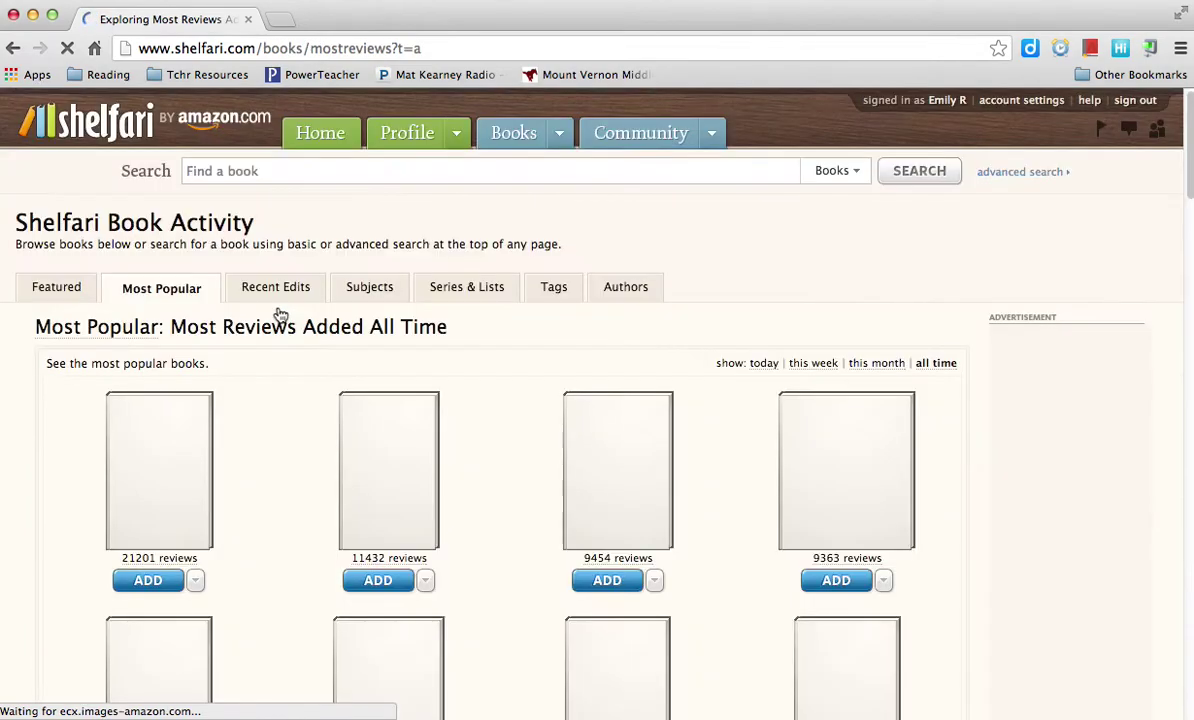
Search for Divergent and mark Divergent, Allegiant and Insurgent as plan to read
left_click(362, 170)
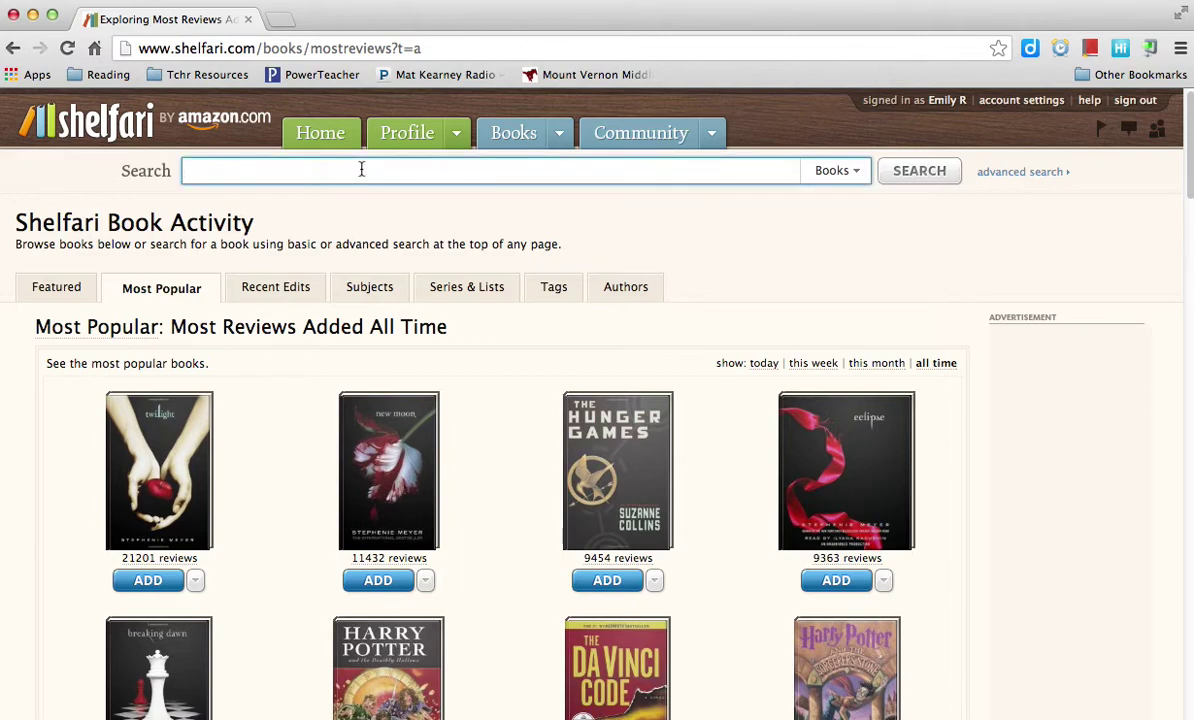
key("Return")
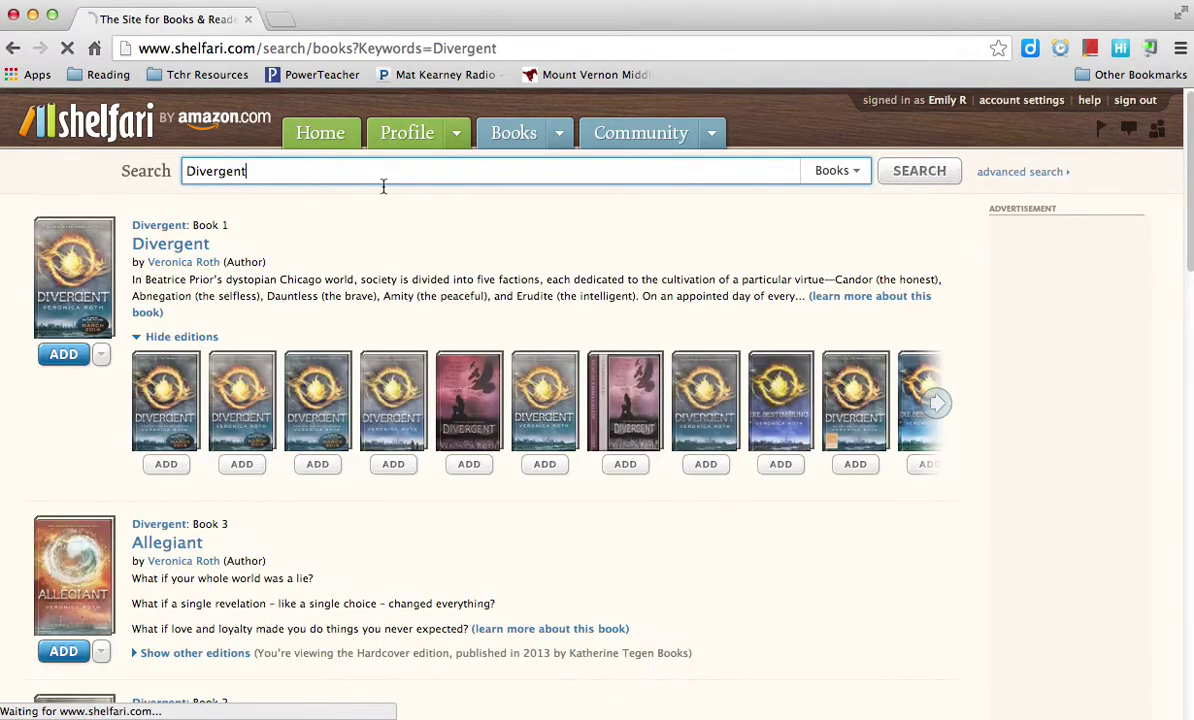
left_click(102, 356)
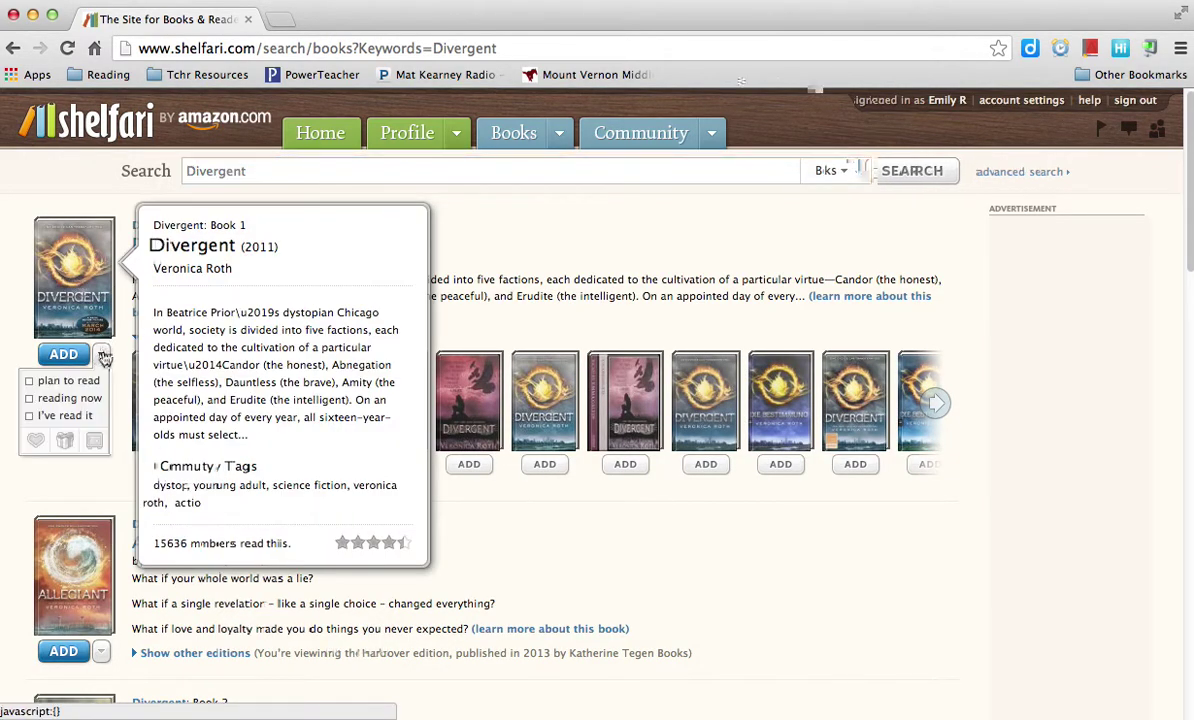
left_click(80, 385)
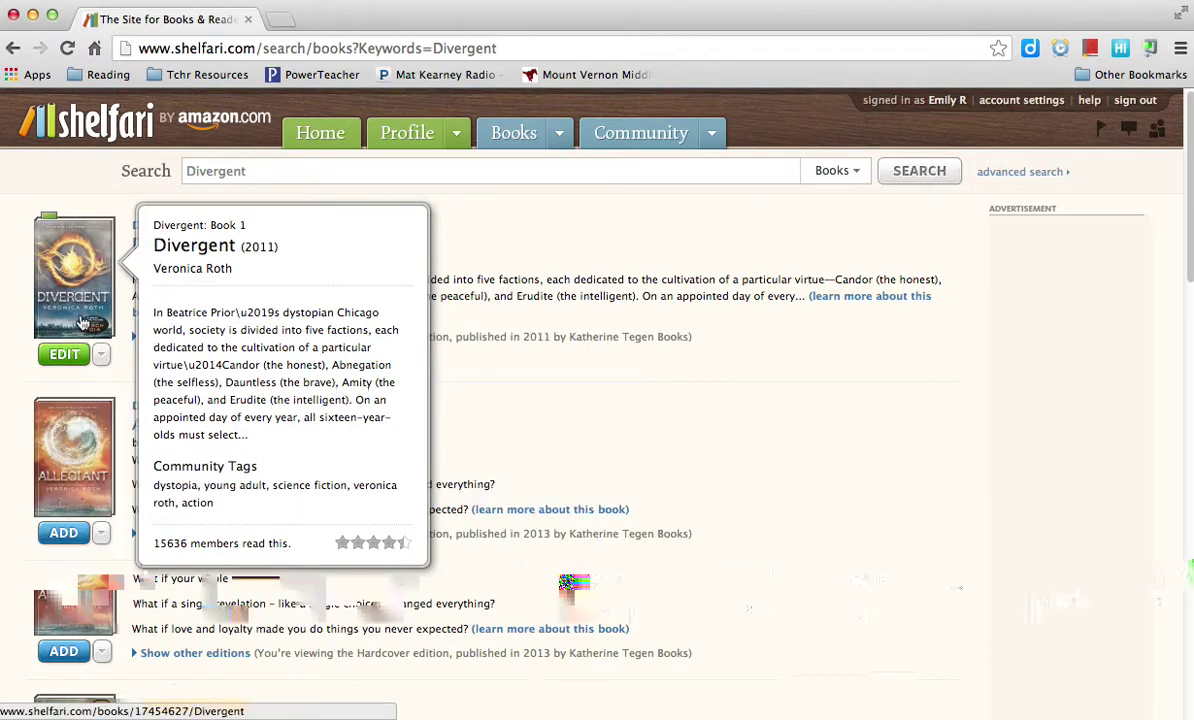
left_click(102, 535)
left_click(68, 560)
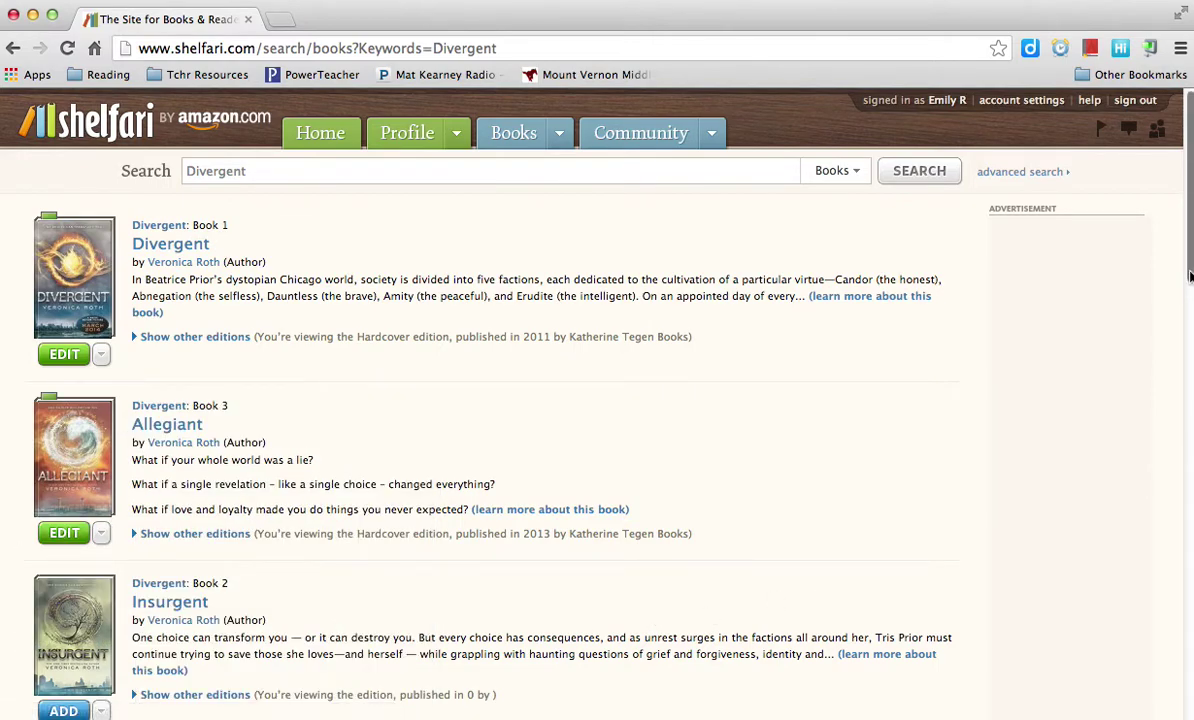
scroll(613, 373, "down", 3)
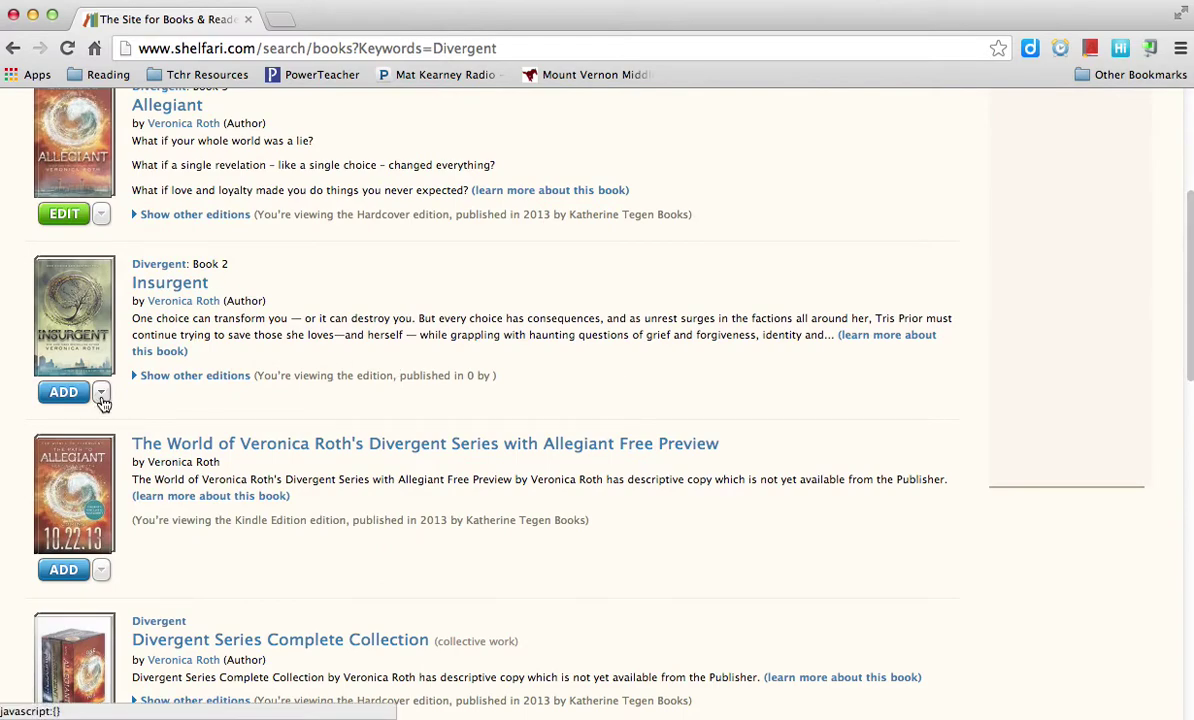
left_click(101, 392)
left_click(60, 418)
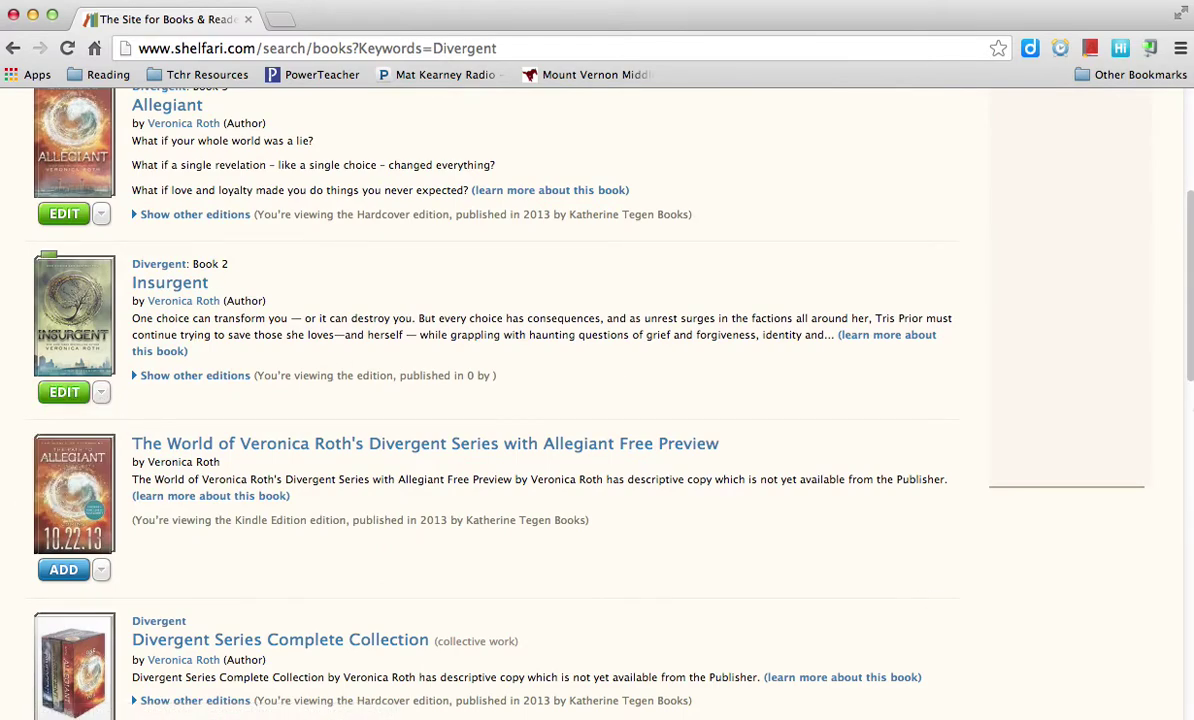
scroll(1188, 195, "up", 3)
left_click(608, 167)
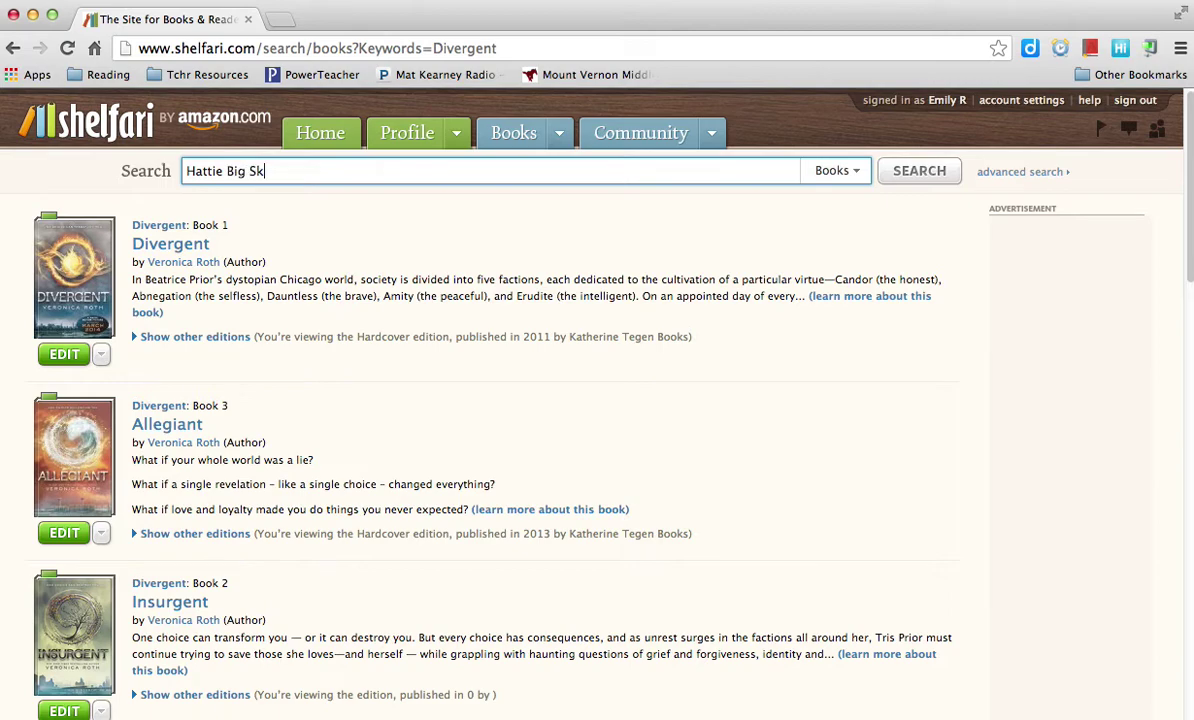
Search for Hattie Big Sky and mark it as plan to read
type("y")
key("Return")
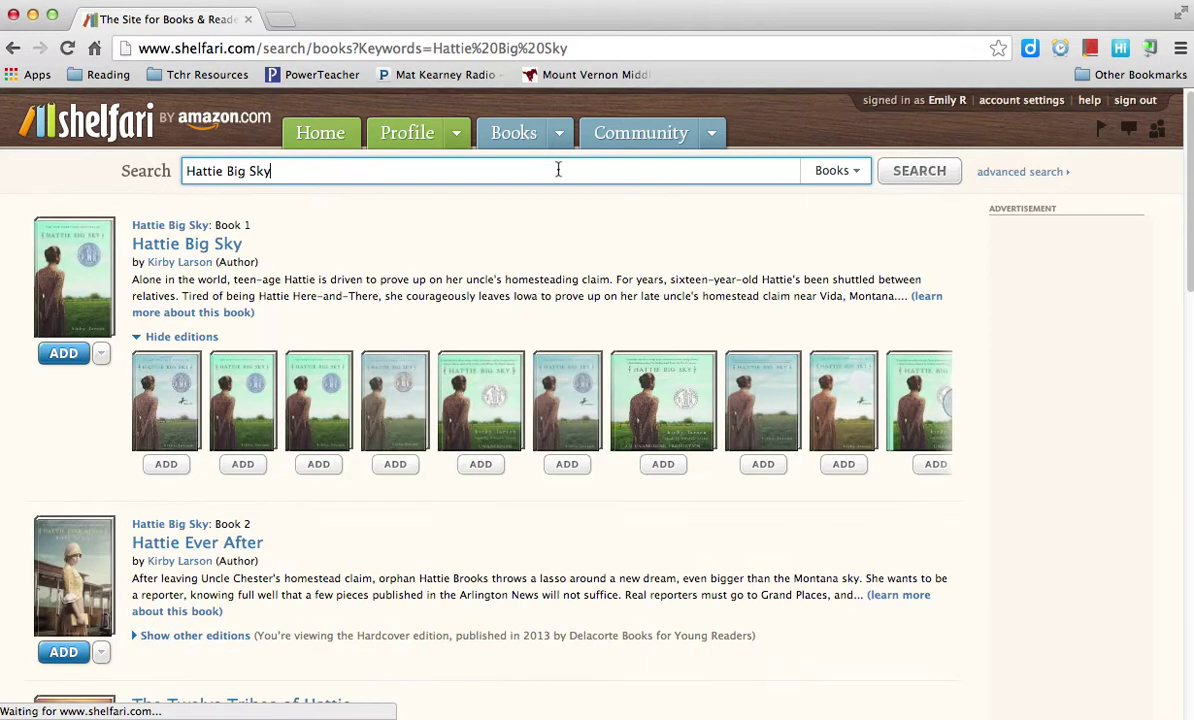
left_click(102, 355)
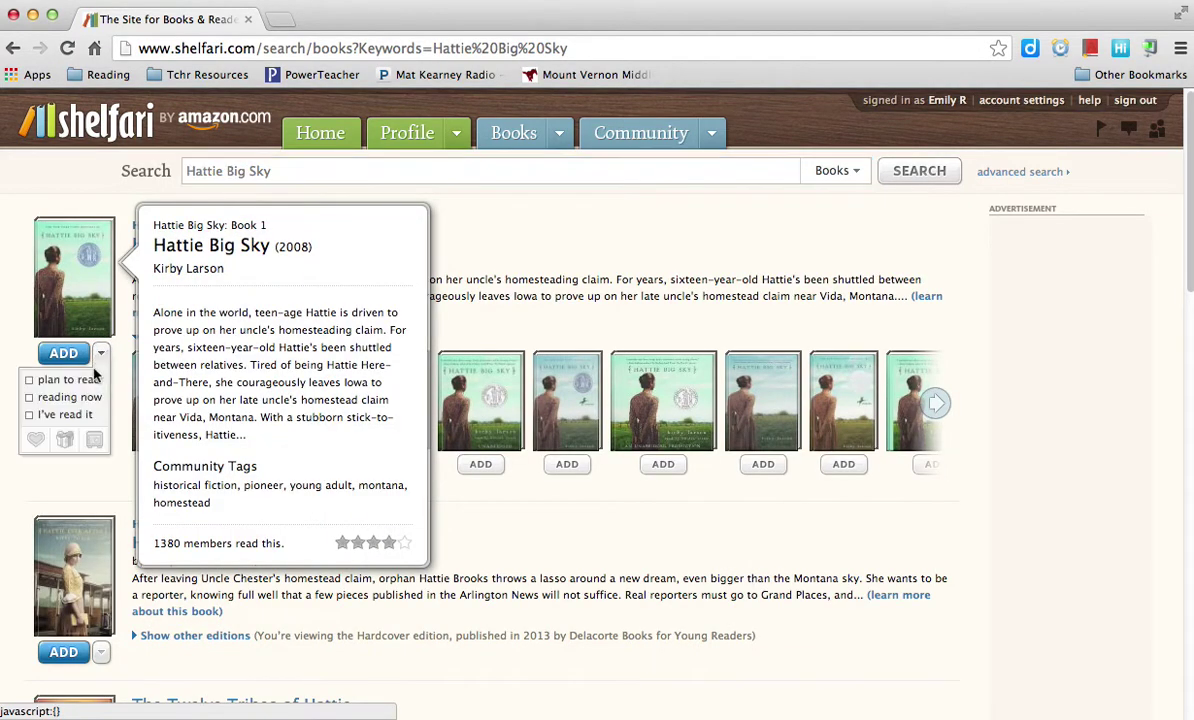
left_click(92, 381)
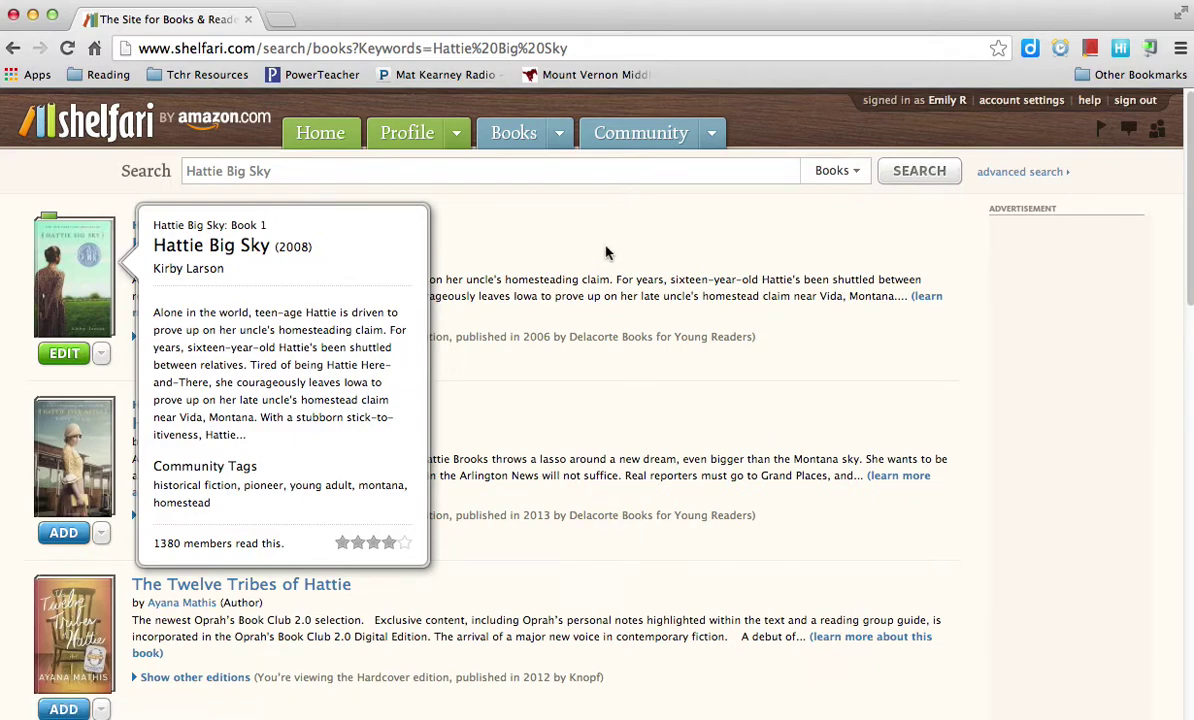
Return to My Shelf via the Profile menu to view all five books
left_click(537, 173)
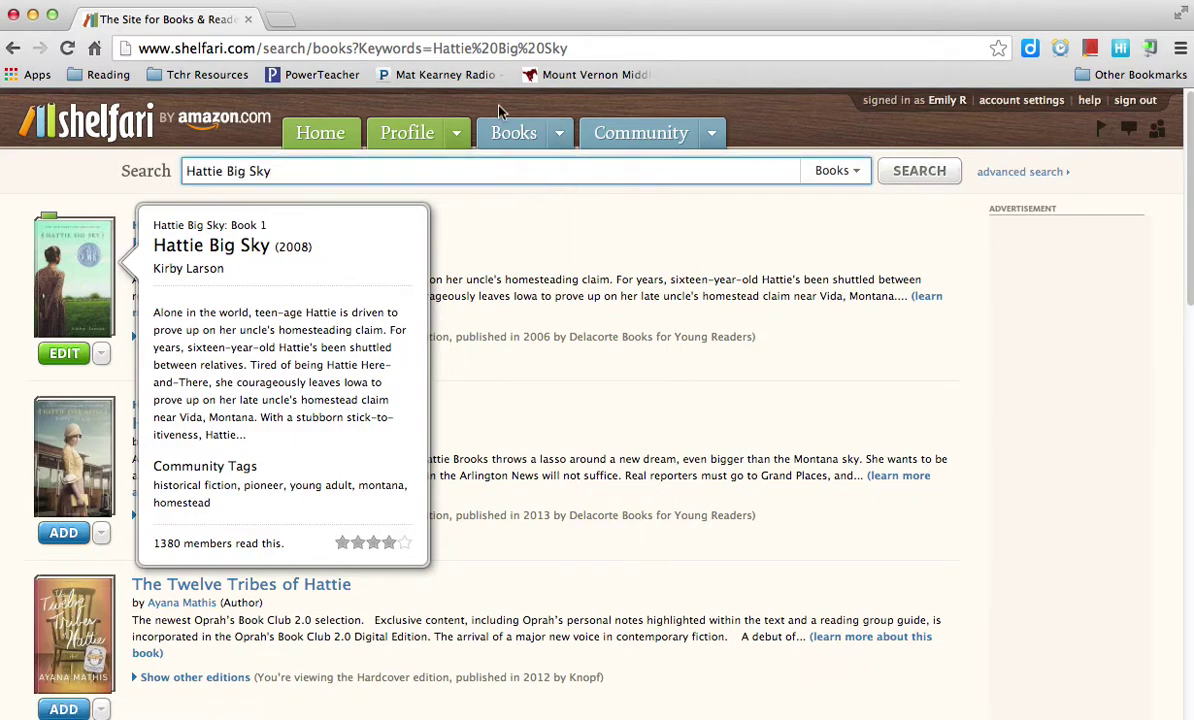
left_click(456, 133)
left_click(412, 186)
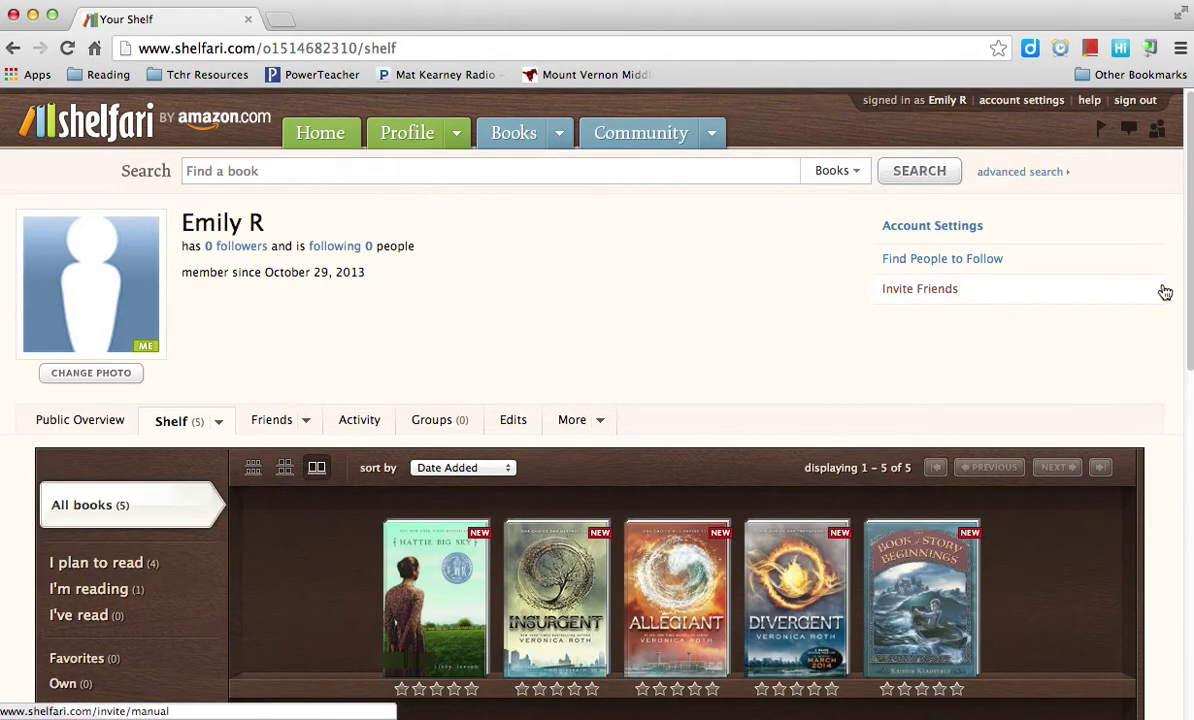
Review the shelf filters: four books planned, one currently reading, none read yet
left_click_drag(1189, 261, 1190, 376)
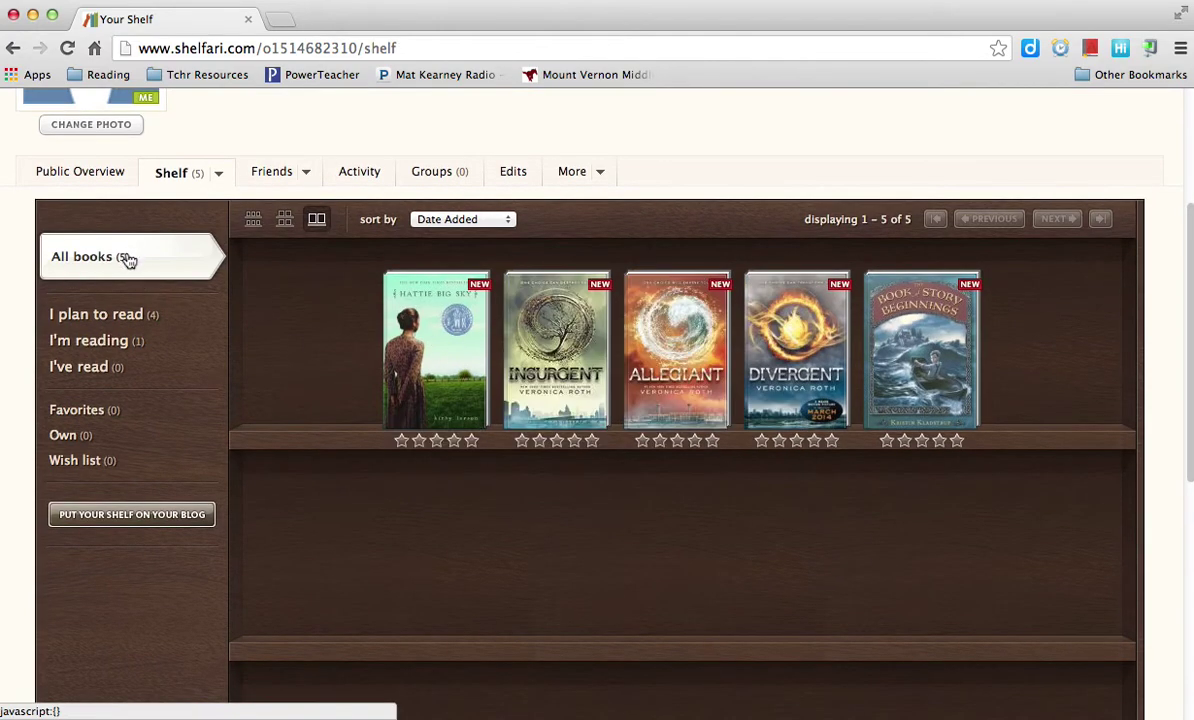
left_click(122, 317)
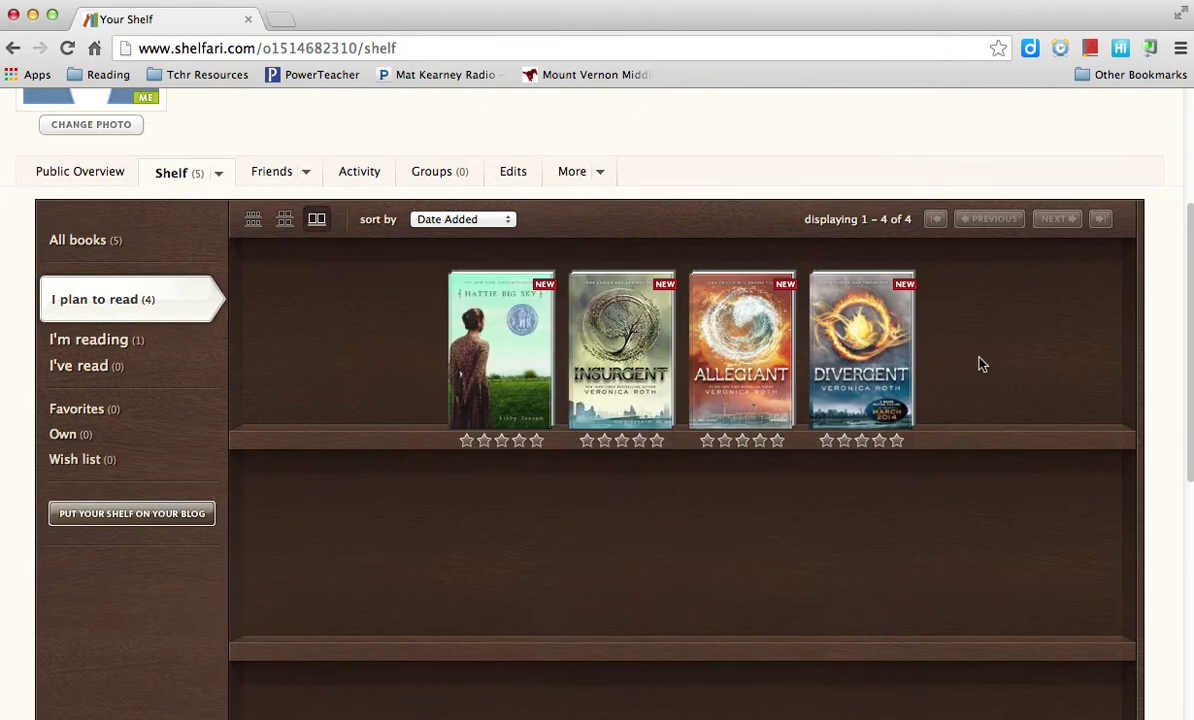
left_click(97, 350)
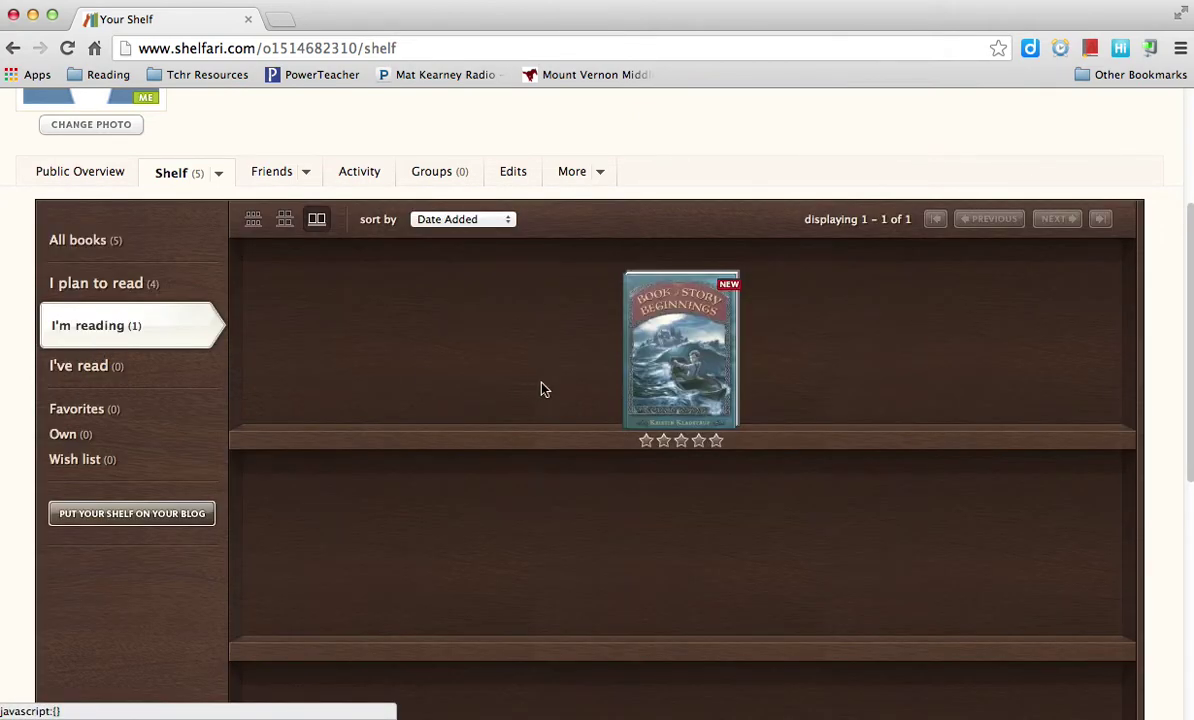
mouse_move(669, 391)
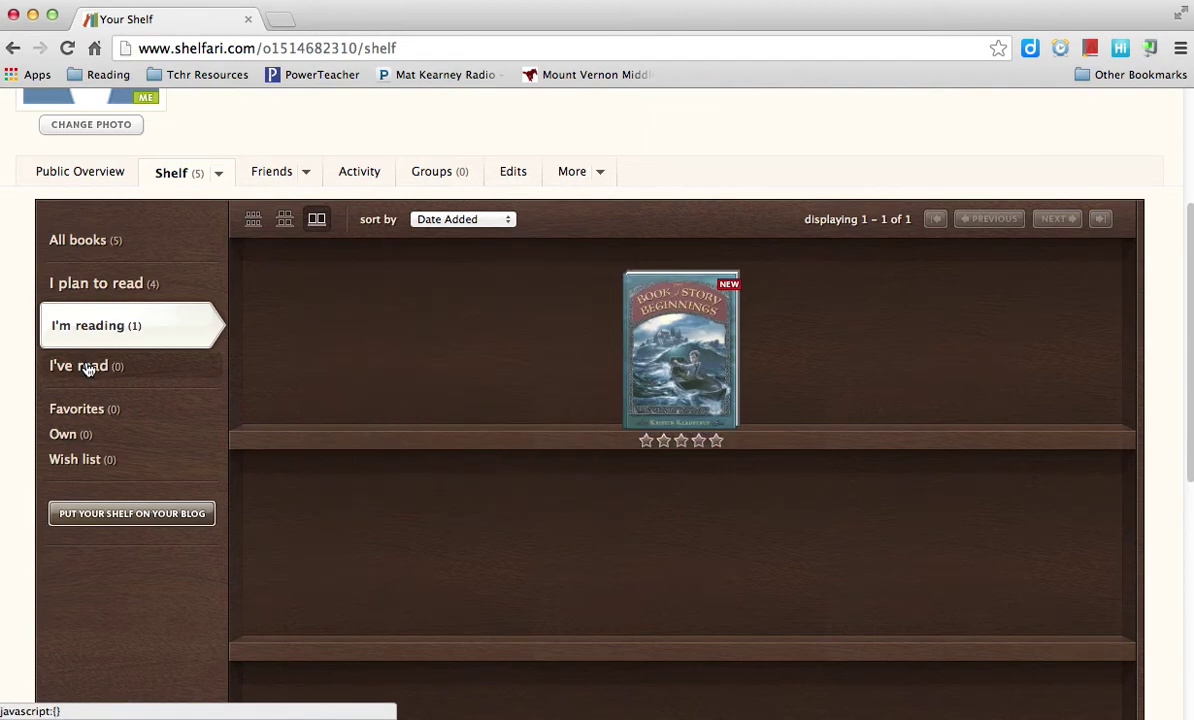
left_click(82, 366)
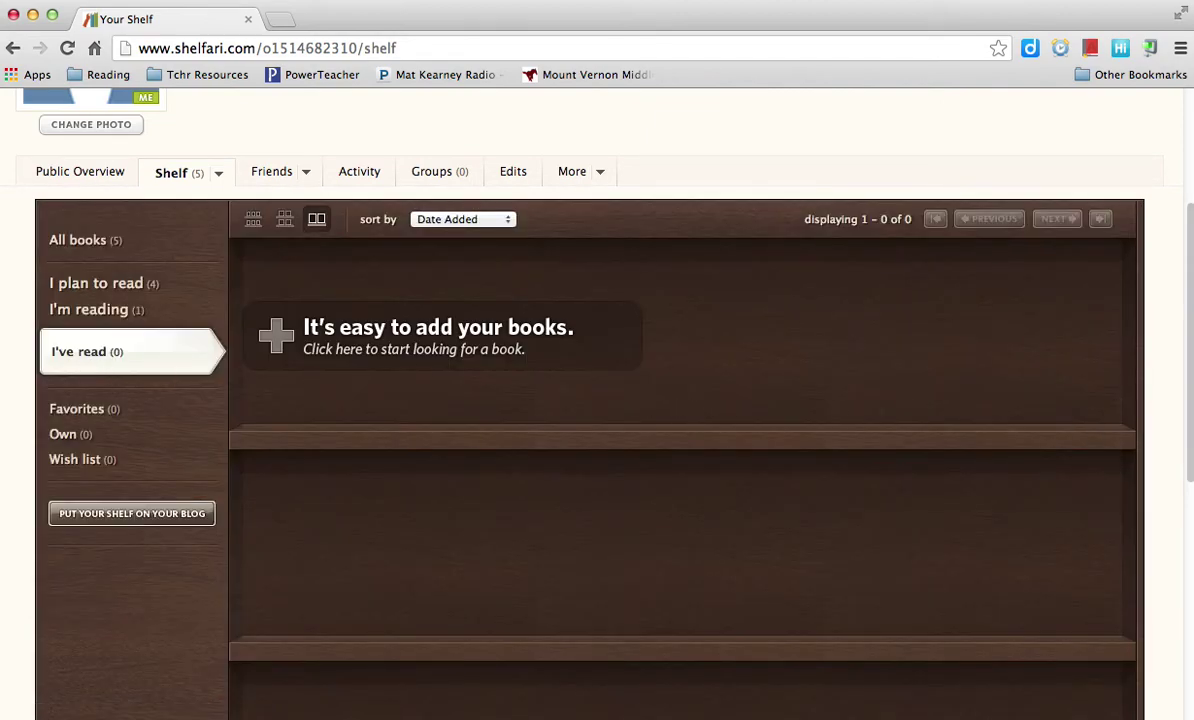
scroll(730, 182, "up", 5)
left_click(723, 169)
Search 'Harry Potter' and add the Sorcerer's Stone to the shelf as 'I've read it'
type("Harry Potter")
key("Return")
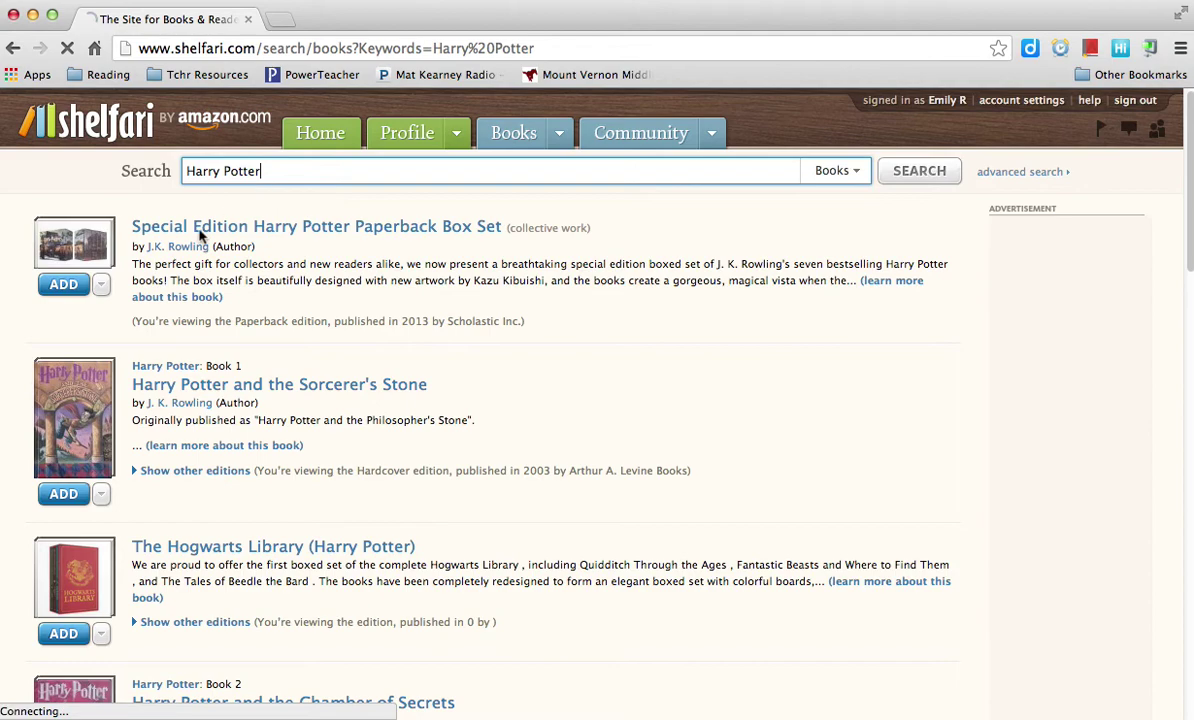
mouse_move(113, 455)
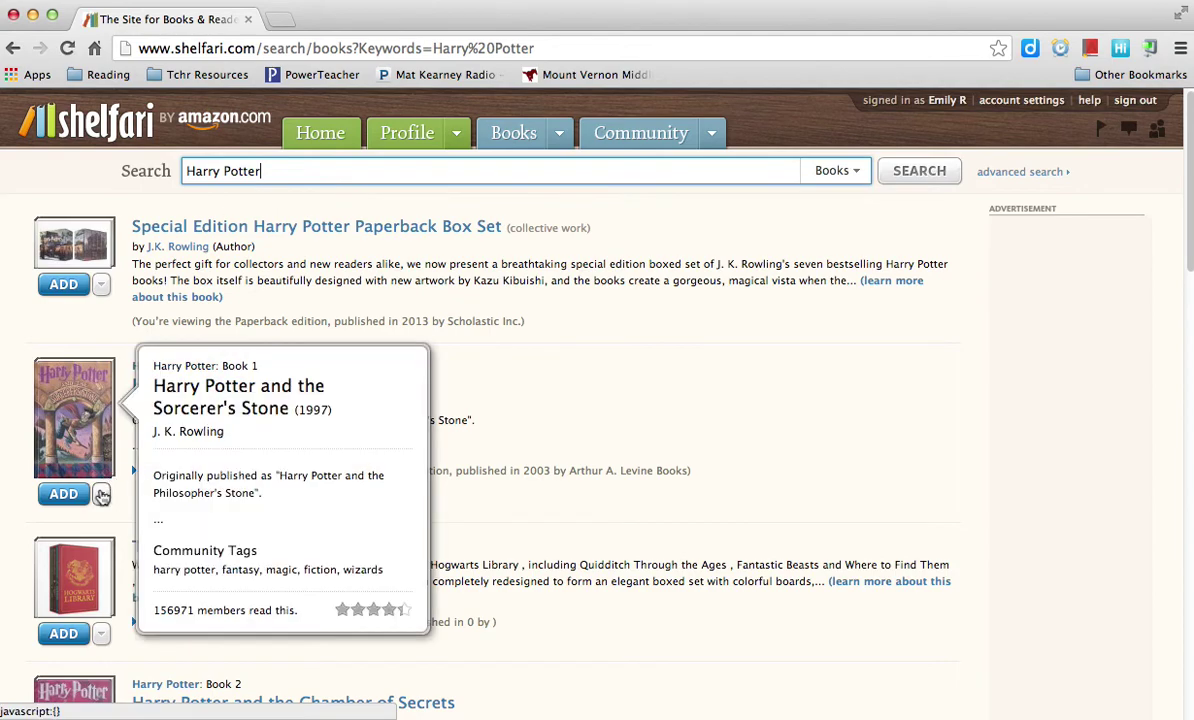
left_click(102, 495)
left_click(40, 555)
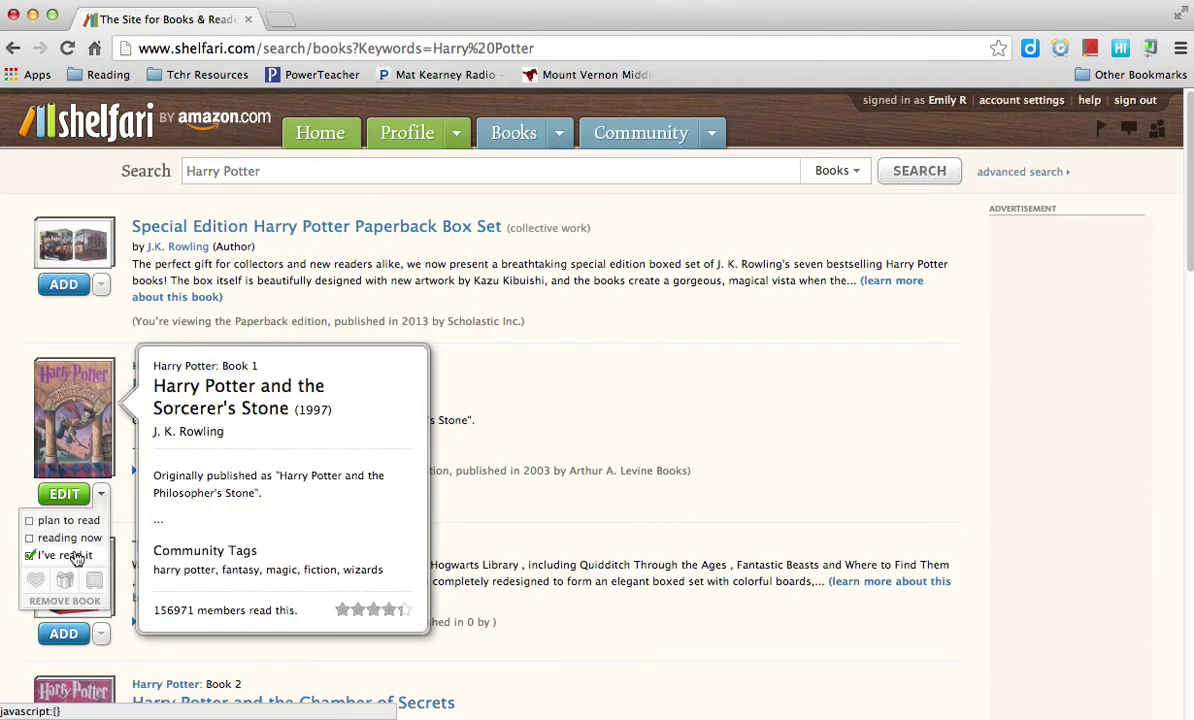